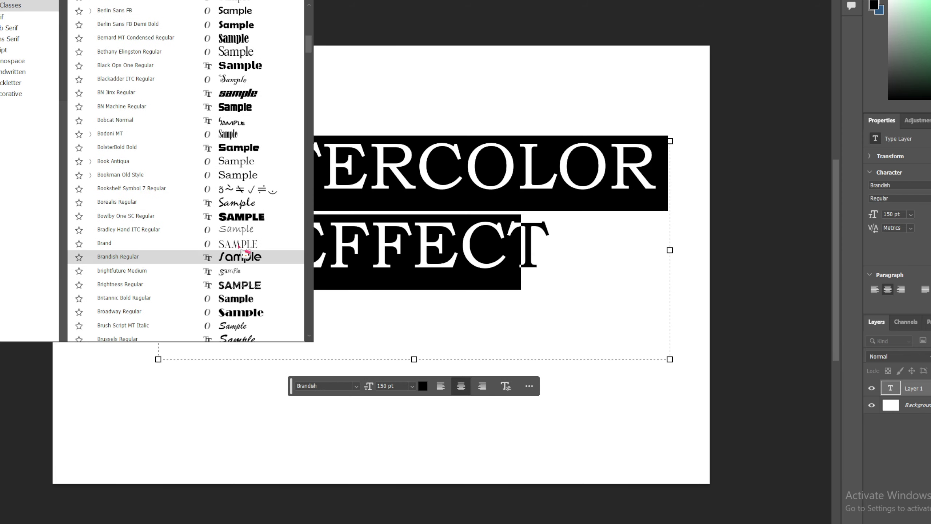
Set the font of the WATERCOLOR EFFECT text to Bowlby One SC Regular and centre the text on the canvas.
{"action": "scroll", "coordinate": [249, 227], "scroll_direction": "down", "scroll_amount": 10}
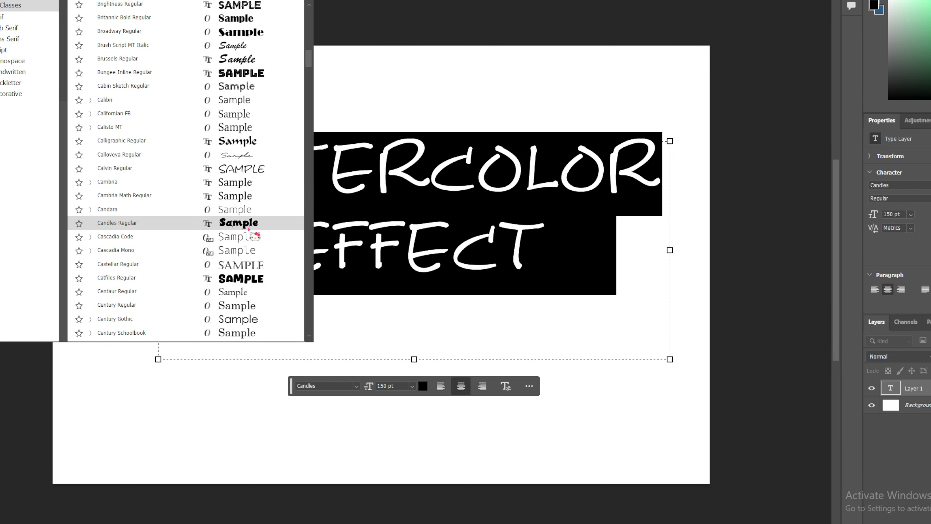
{"action": "scroll", "coordinate": [255, 230], "scroll_direction": "down", "scroll_amount": 2}
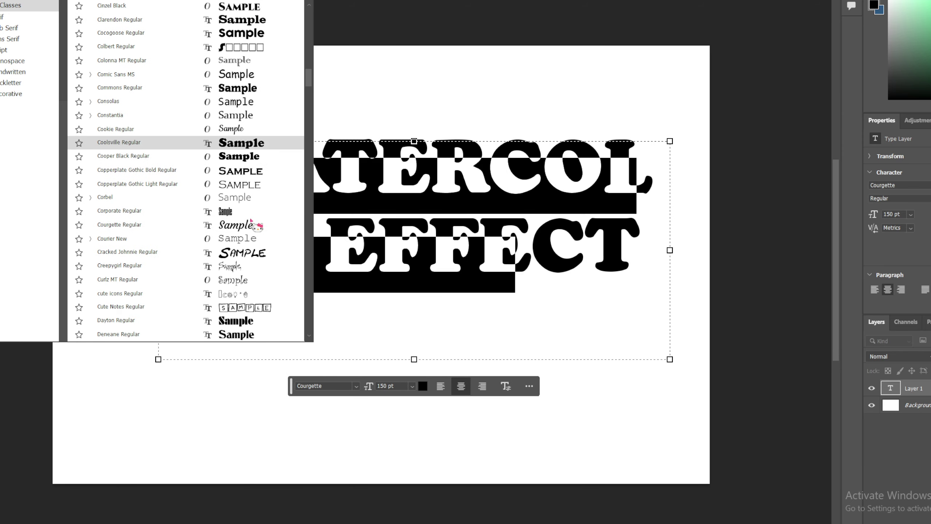
{"action": "scroll", "coordinate": [264, 263], "scroll_direction": "down", "scroll_amount": 1}
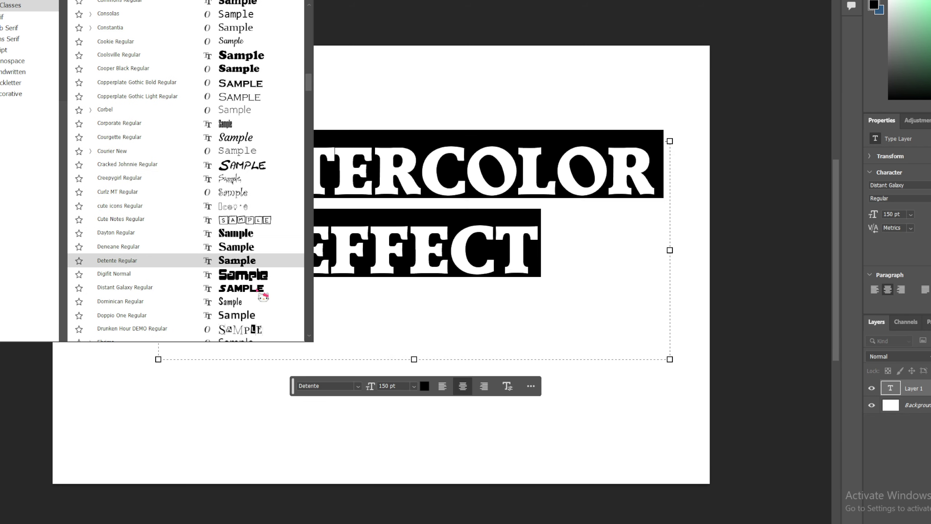
{"action": "scroll", "coordinate": [258, 286], "scroll_direction": "down", "scroll_amount": 7}
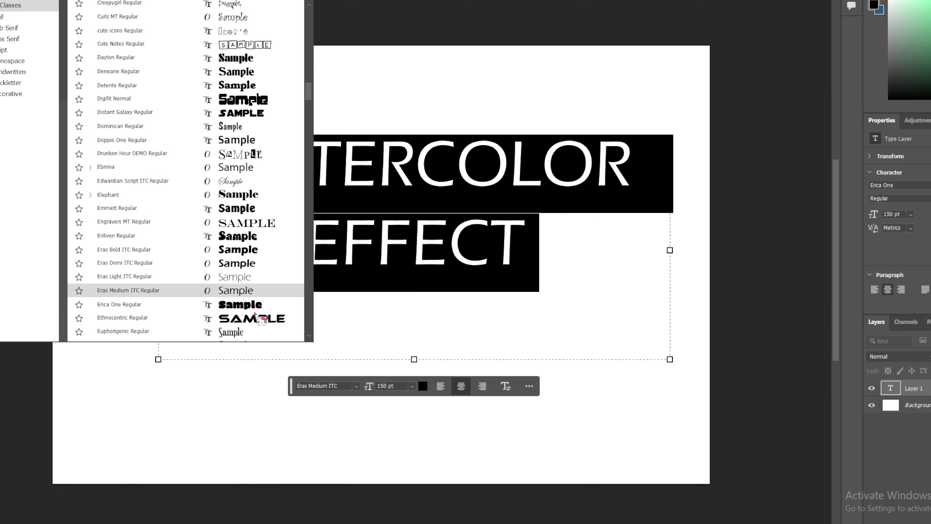
{"action": "left_click_drag", "start_coordinate": [309, 88], "coordinate": [309, 130]}
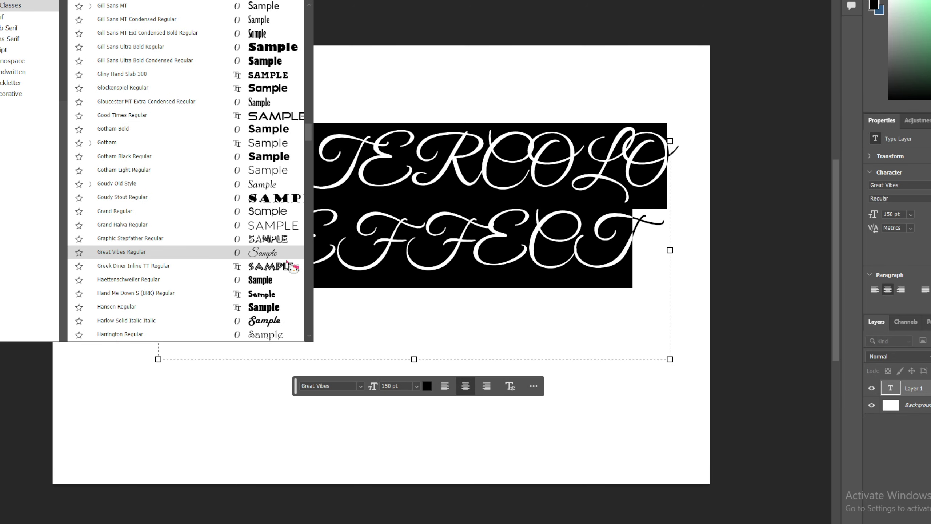
{"action": "scroll", "coordinate": [278, 283], "scroll_direction": "down", "scroll_amount": 2}
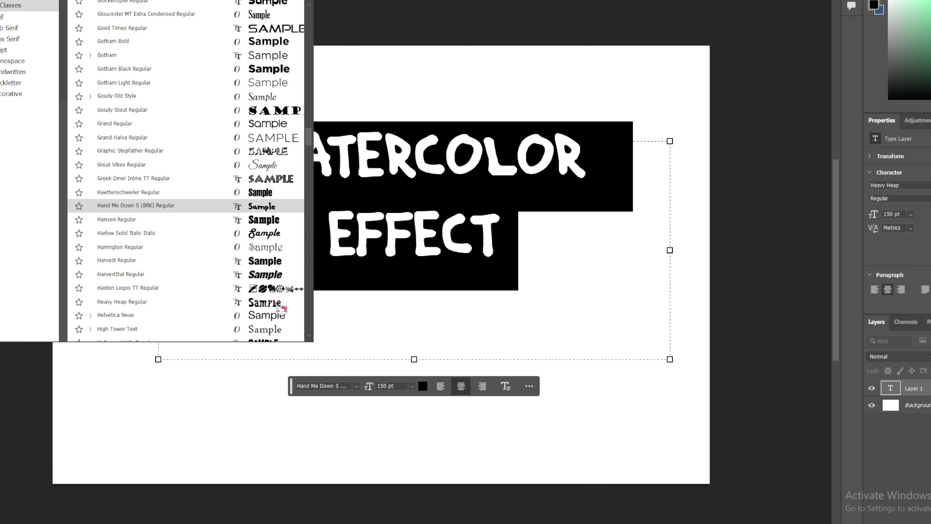
{"action": "scroll", "coordinate": [274, 282], "scroll_direction": "down", "scroll_amount": 7}
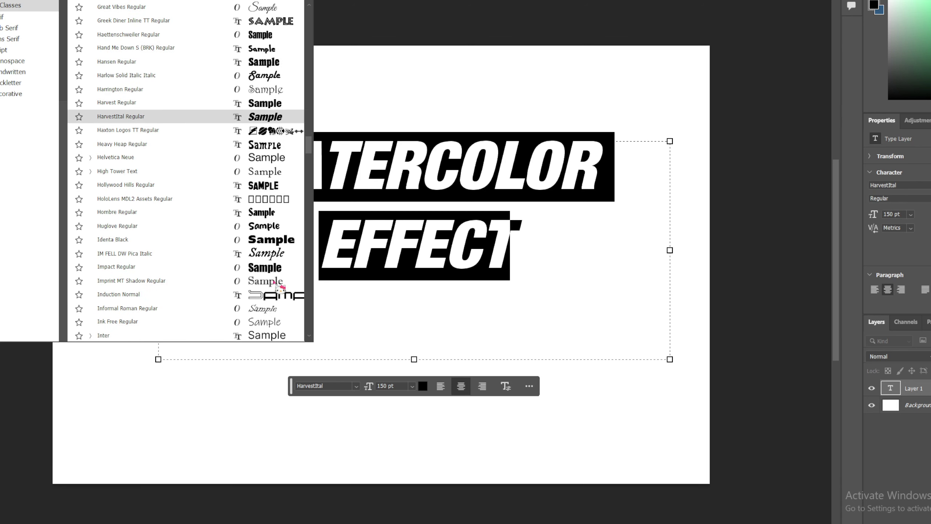
{"action": "scroll", "coordinate": [275, 281], "scroll_direction": "down", "scroll_amount": 3}
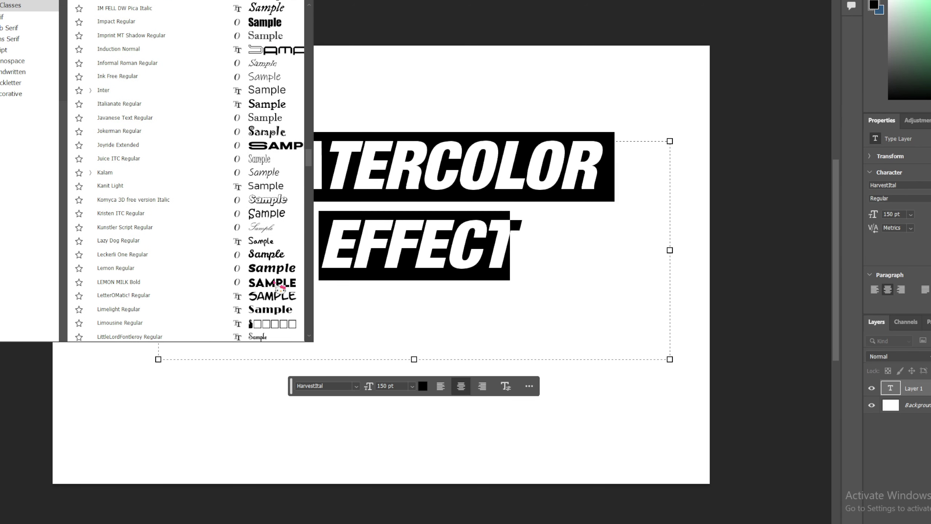
{"action": "scroll", "coordinate": [288, 293], "scroll_direction": "down", "scroll_amount": 6}
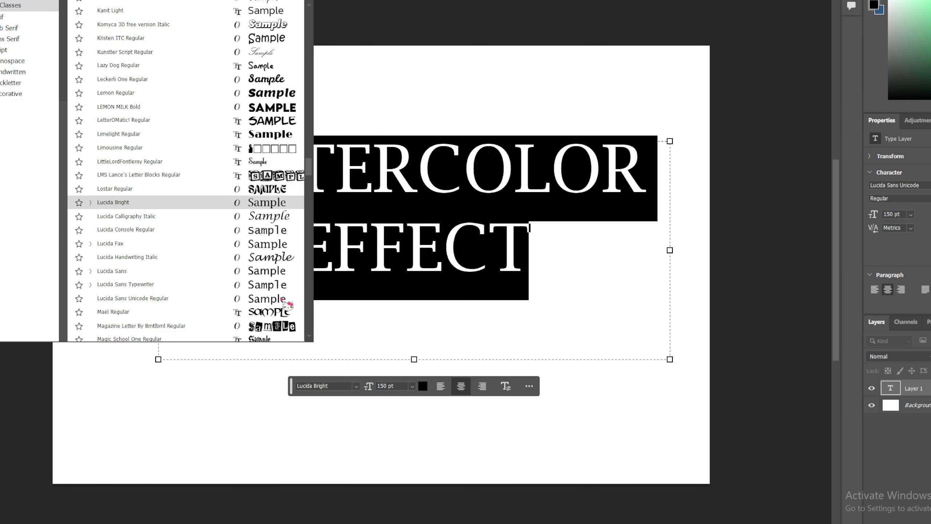
{"action": "scroll", "coordinate": [285, 290], "scroll_direction": "down", "scroll_amount": 2}
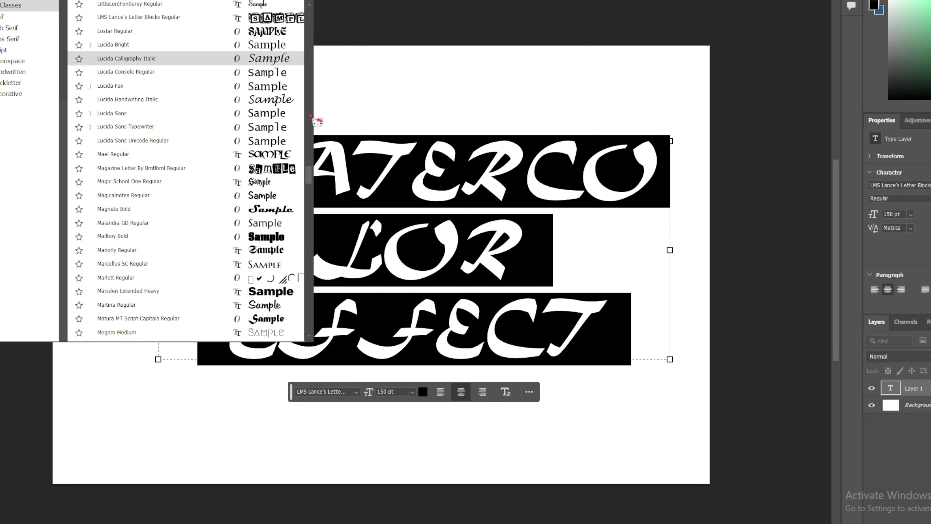
{"action": "left_click_drag", "start_coordinate": [310, 178], "coordinate": [302, 48]}
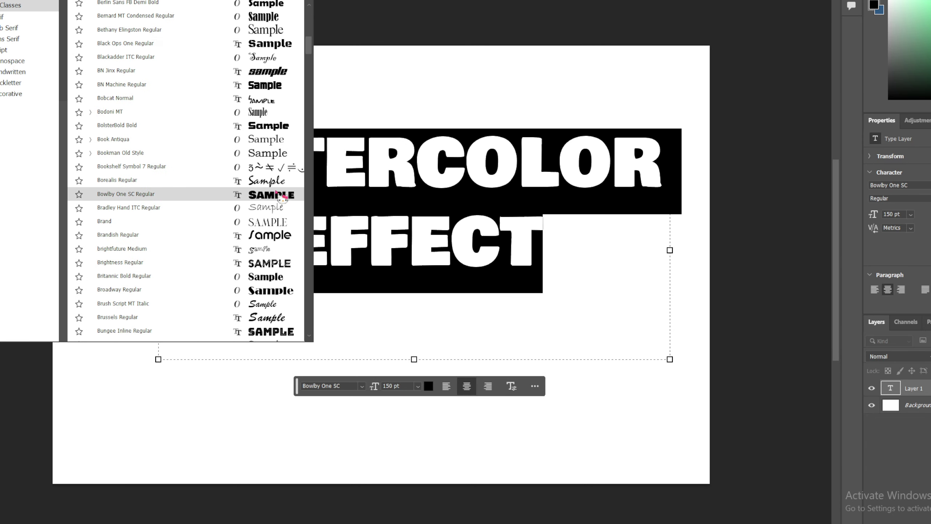
{"action": "left_click", "coordinate": [277, 194]}
{"action": "left_click", "coordinate": [374, 220]}
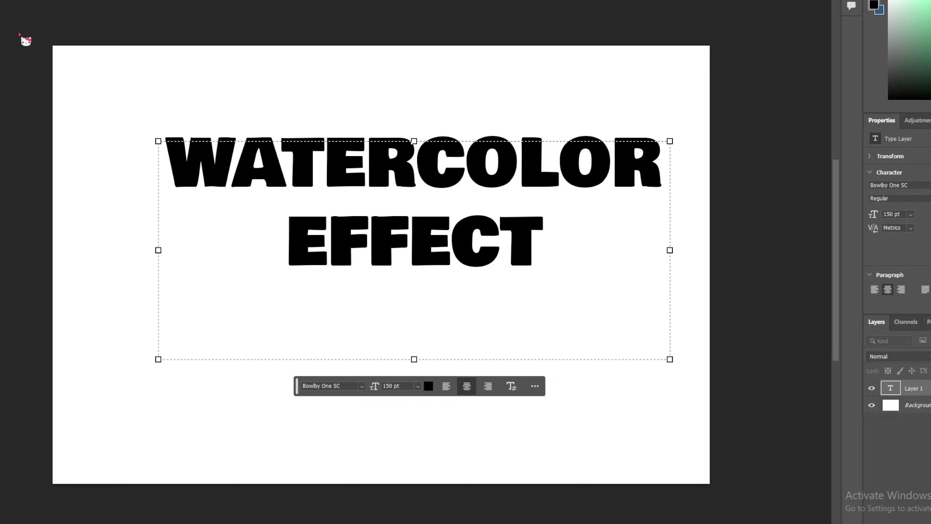
{"action": "key", "text": "ctrl+Return"}
{"action": "left_click_drag", "start_coordinate": [346, 168], "coordinate": [317, 218]}
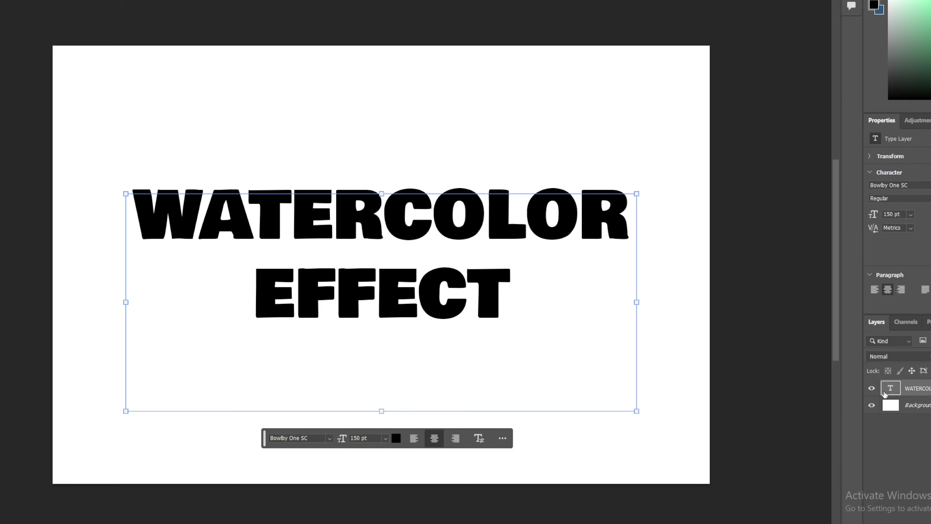
Convert the WATERCOLOR EFFECT text layer to a smart object and open its contents for editing.
{"action": "right_click", "coordinate": [899, 394]}
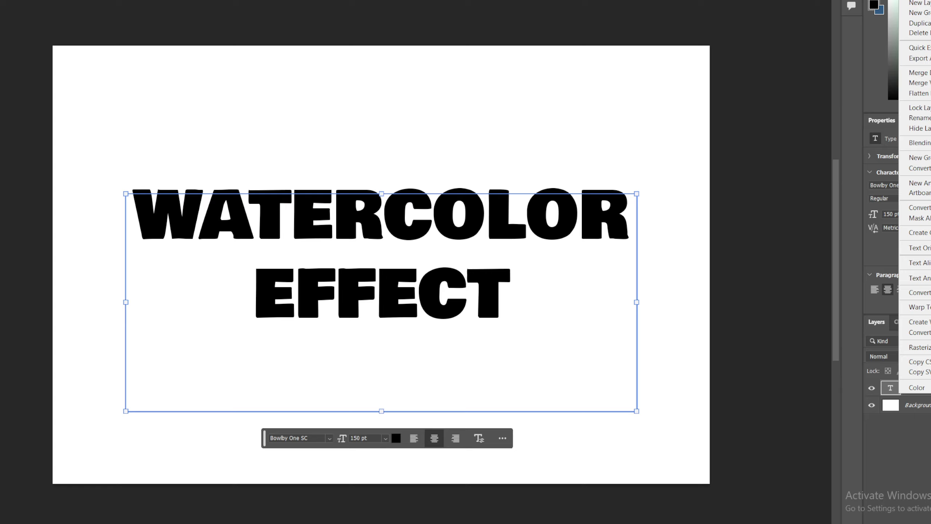
{"action": "left_click", "coordinate": [921, 168]}
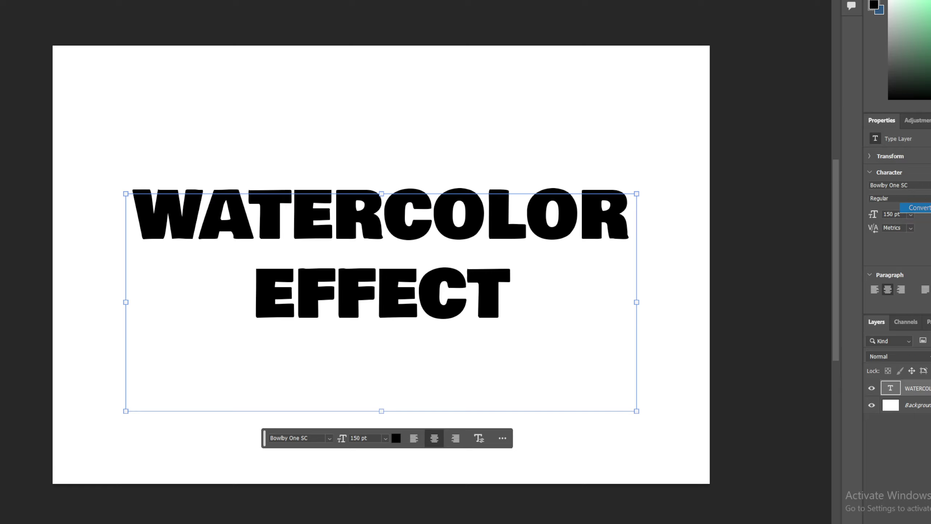
{"action": "double_click", "coordinate": [891, 389]}
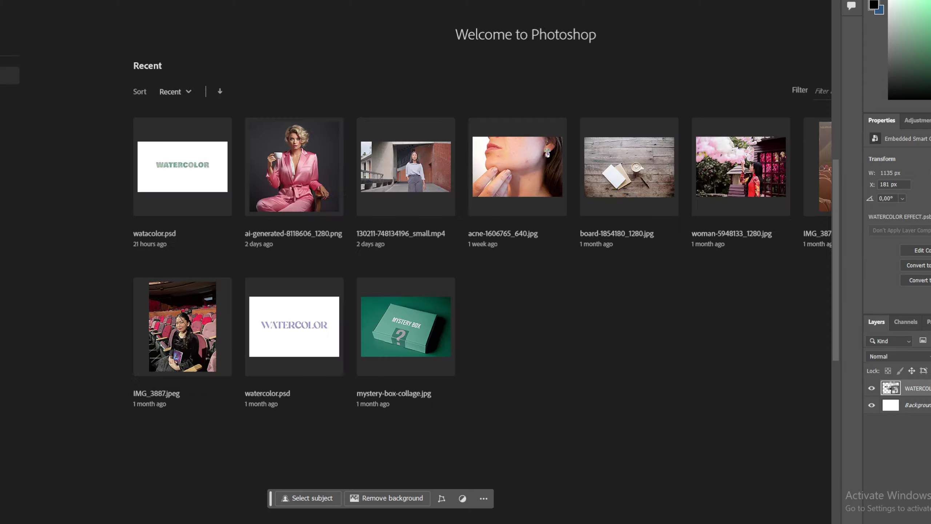
Enlarge the smart object's canvas to 1500 pixels wide and 1000 pixels high.
{"action": "left_click", "coordinate": [3, 0]}
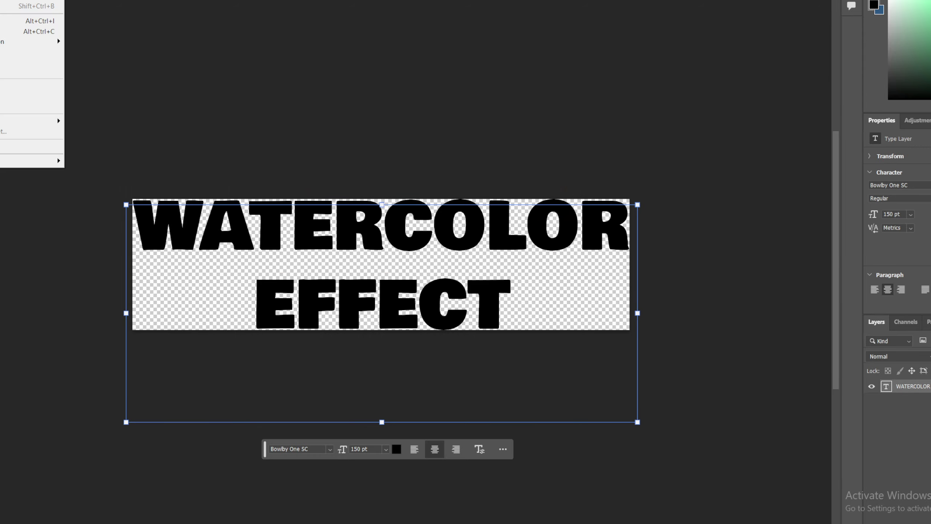
{"action": "left_click", "coordinate": [24, 33]}
{"action": "mouse_move", "coordinate": [440, 141]}
{"action": "left_mouse_down"}
{"action": "mouse_move", "coordinate": [422, 139]}
{"action": "mouse_move", "coordinate": [427, 153]}
{"action": "left_mouse_up"}
{"action": "type", "text": "15001-0"}
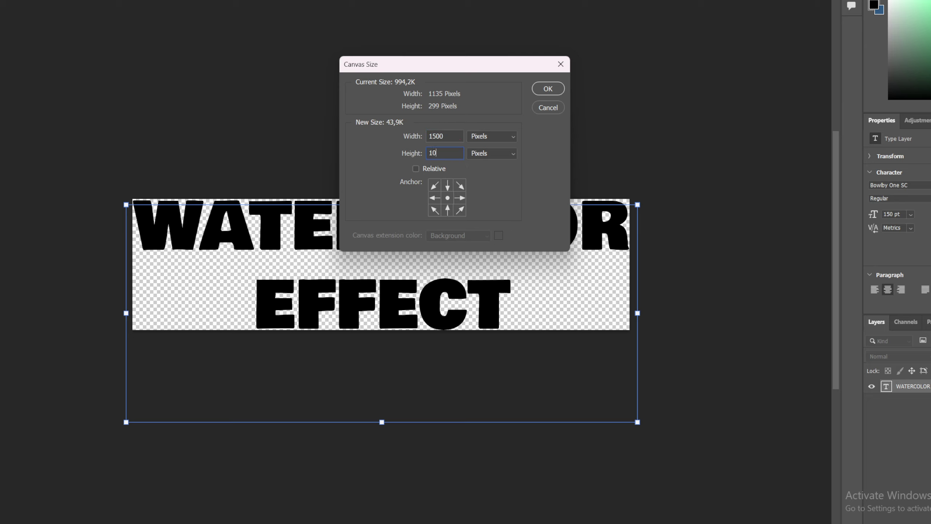
{"action": "type", "text": "00"}
{"action": "key", "text": "Return"}
{"action": "scroll", "coordinate": [426, 224], "scroll_direction": "down", "scroll_amount": 3}
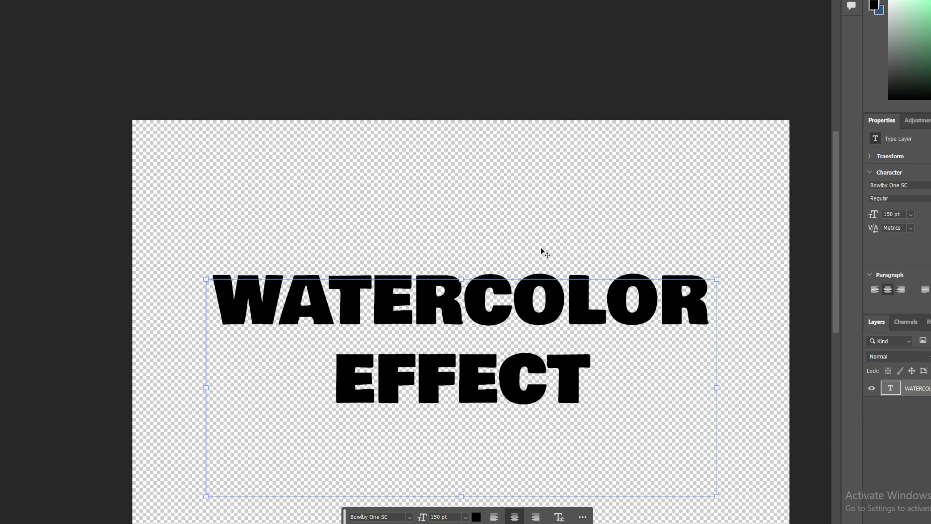
Add a white Inner Glow to the text layer with Normal blending, 100% opacity and a size of 20 px.
{"action": "double_click", "coordinate": [929, 392]}
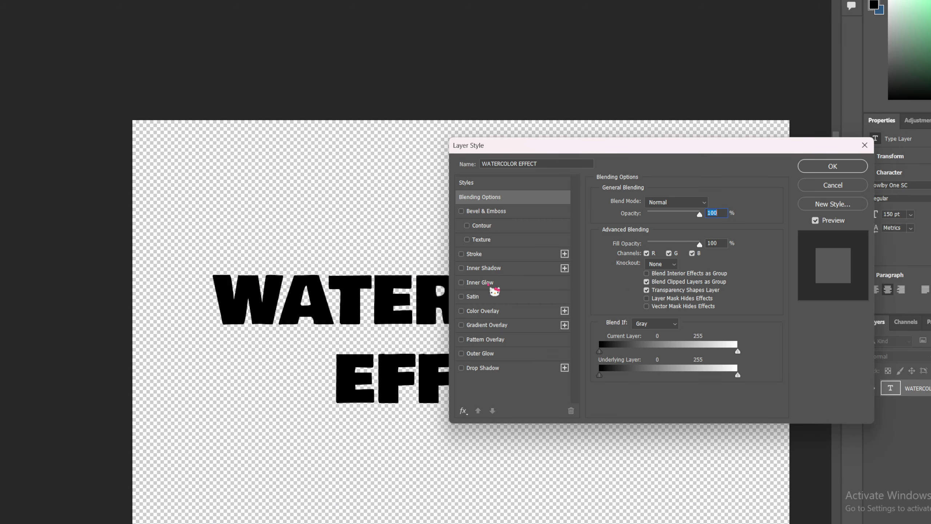
{"action": "left_click", "coordinate": [490, 286]}
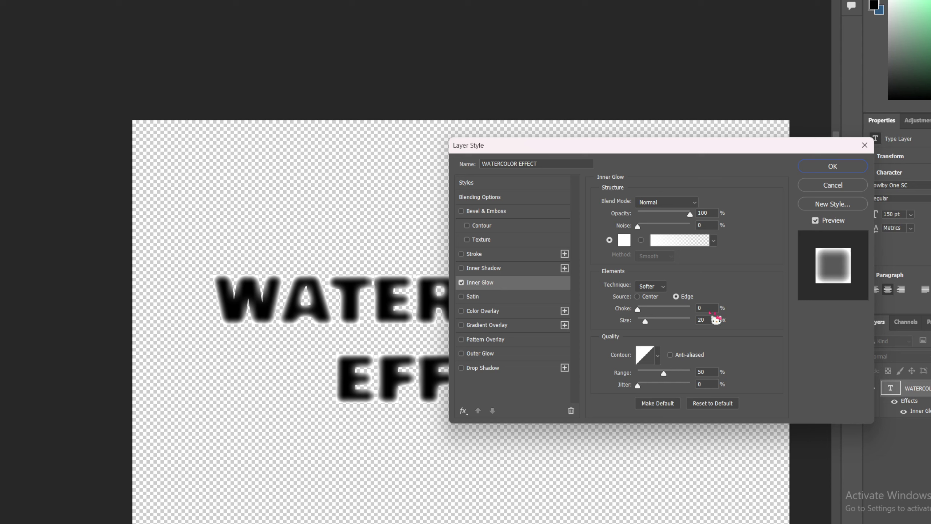
{"action": "left_click", "coordinate": [701, 320]}
{"action": "left_click", "coordinate": [811, 169]}
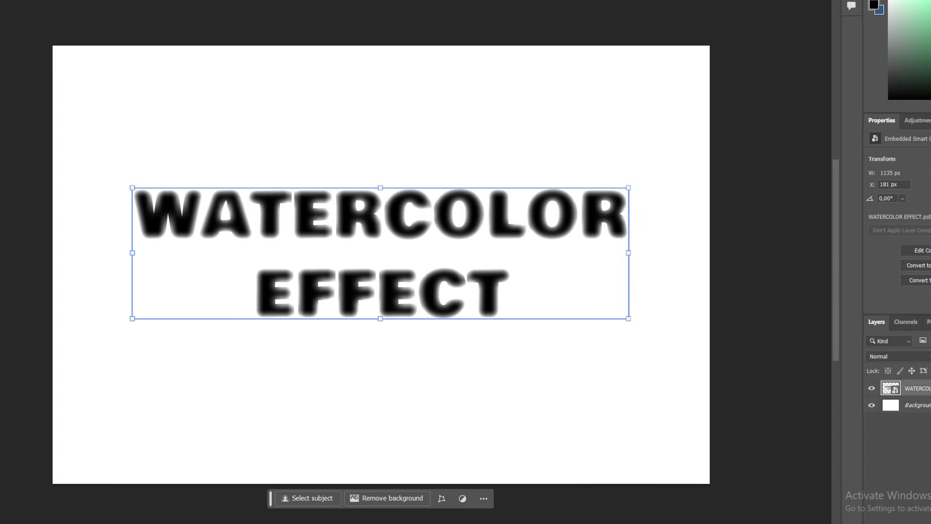
Split the white Current Layer slider of the smart object's Blend If settings to 0 / 255.
{"action": "double_click", "coordinate": [918, 388]}
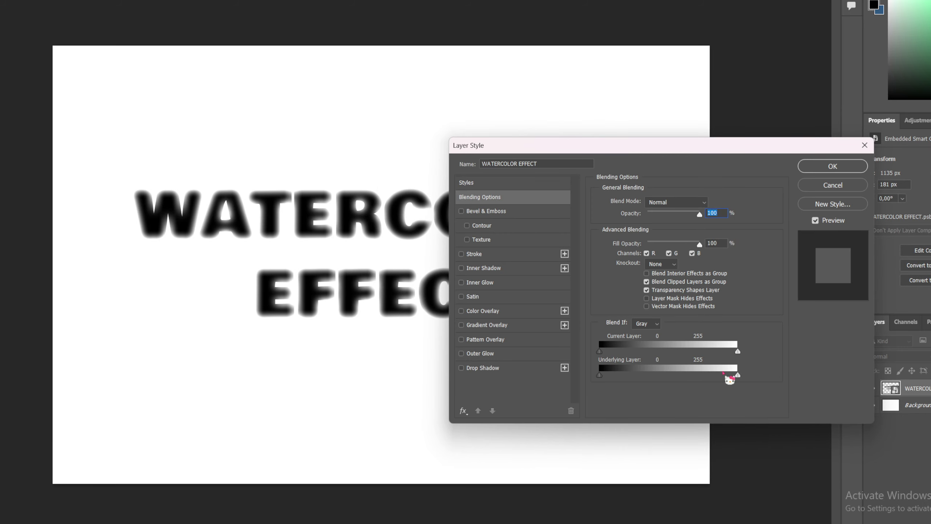
{"action": "key", "text": "alt"}
{"action": "left_click_drag", "start_coordinate": [737, 351], "coordinate": [581, 347]}
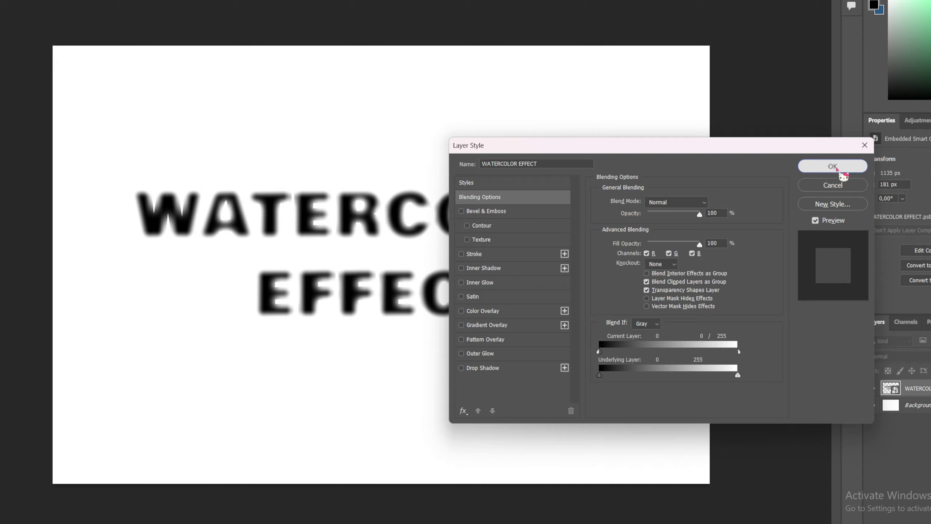
{"action": "left_click", "coordinate": [837, 167]}
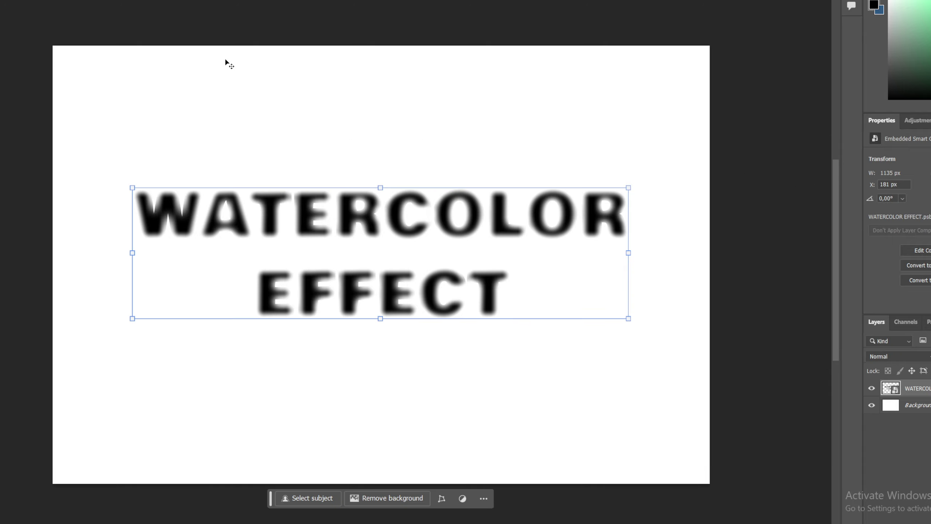
Apply the Difference Clouds render filter to the WATERCOLOR EFFECT smart object.
{"action": "key", "text": "alt+t"}
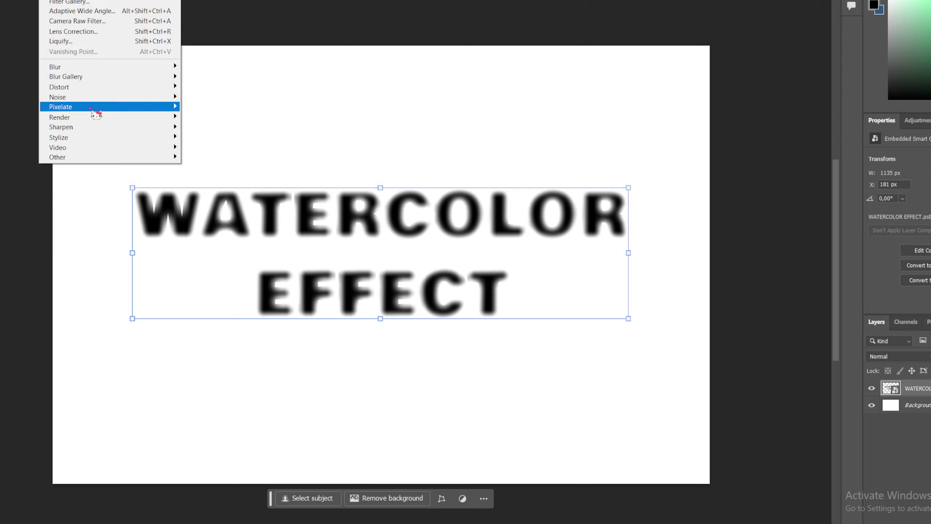
{"action": "mouse_move", "coordinate": [161, 117]}
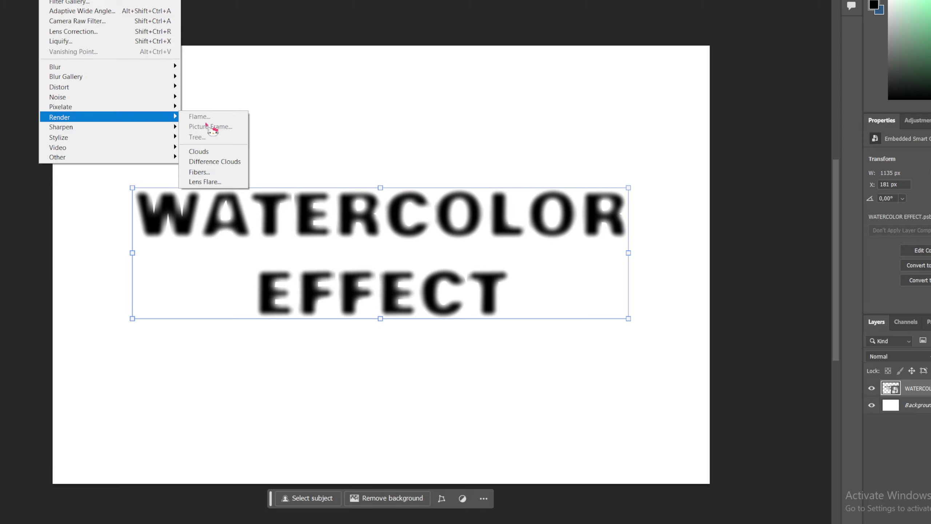
{"action": "left_click", "coordinate": [225, 162]}
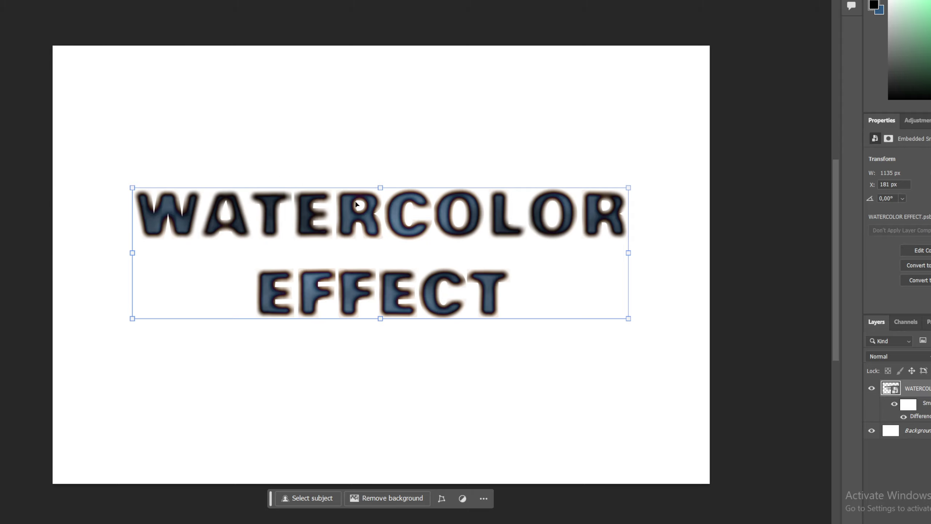
Replace the Stamp effect with Sponge in the Filter Gallery, using a larger brush size, minimum definition and higher smoothness.
{"action": "left_click", "coordinate": [51, 0]}
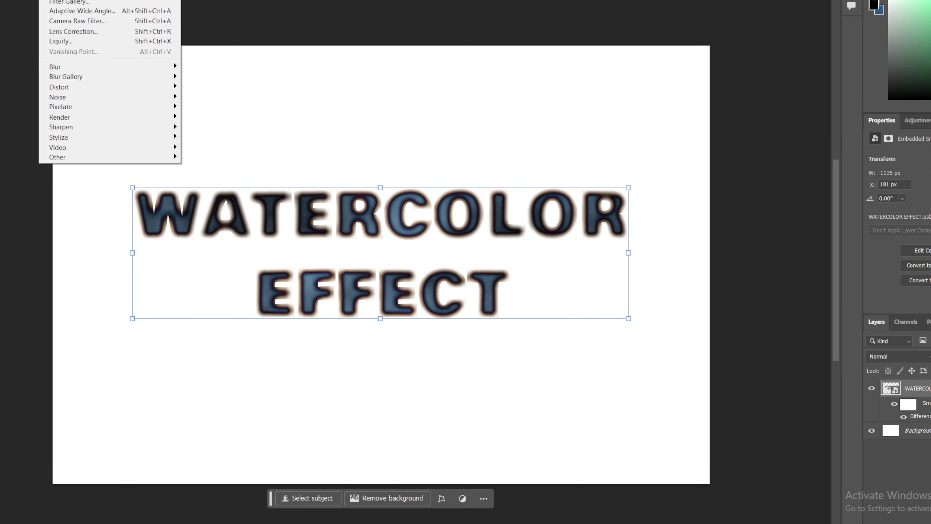
{"action": "left_click", "coordinate": [85, 3]}
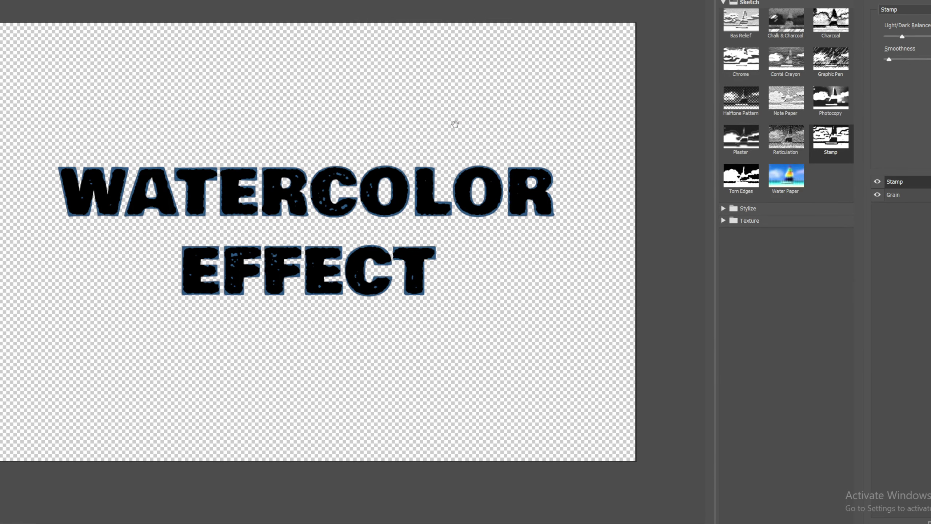
{"action": "left_click", "coordinate": [748, 0]}
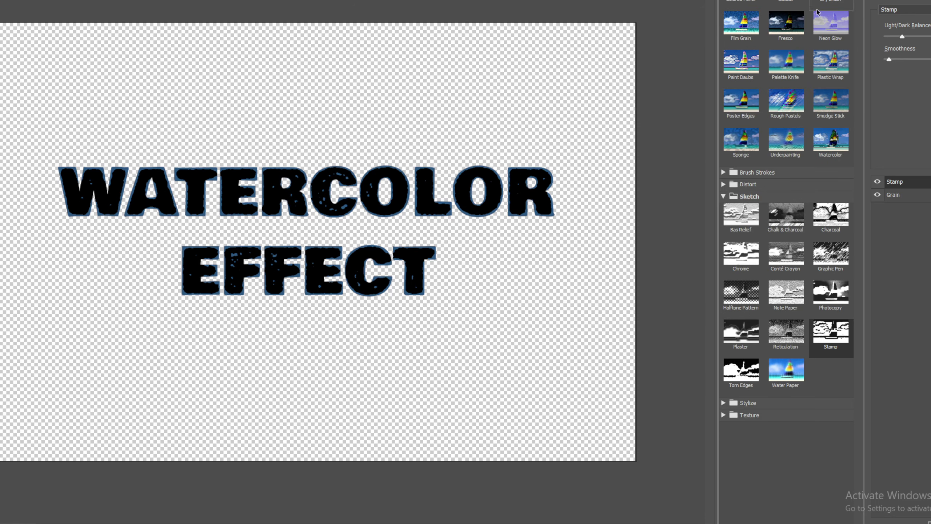
{"action": "left_click", "coordinate": [748, 137]}
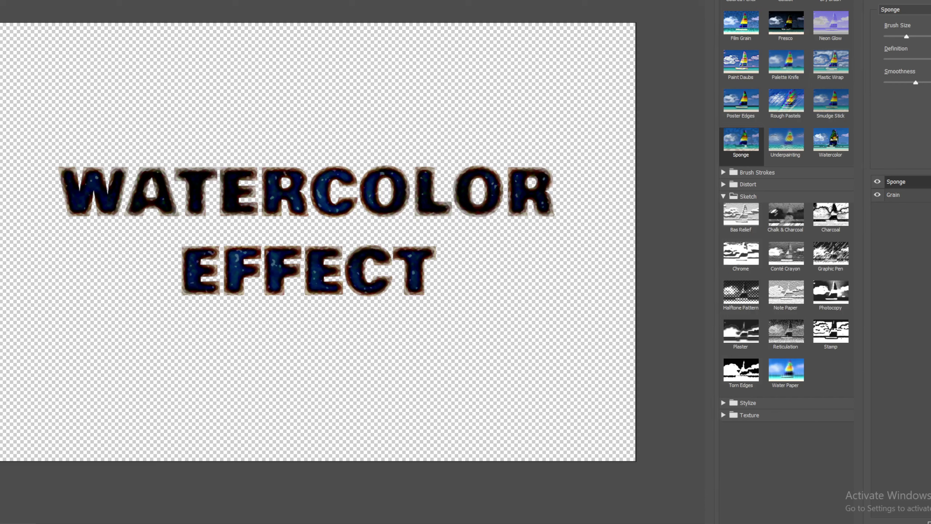
{"action": "left_click_drag", "start_coordinate": [930, 59], "coordinate": [889, 59]}
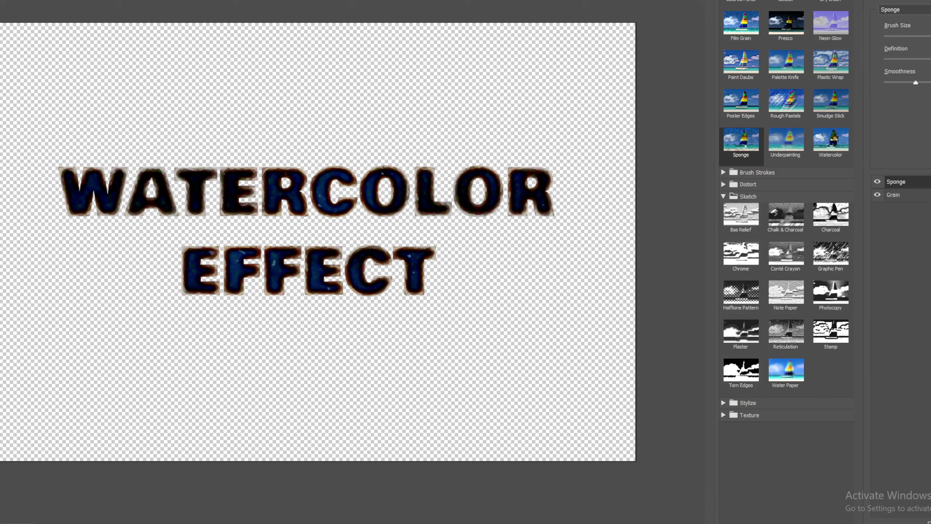
{"action": "left_click_drag", "start_coordinate": [916, 83], "coordinate": [930, 82]}
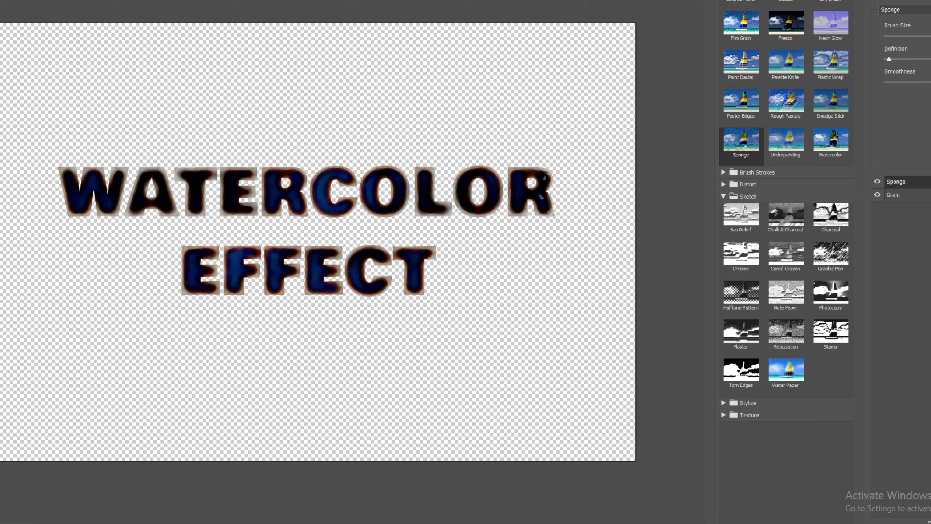
Delete the Grain effect layer and replace the remaining Sponge effect with Cutout, with Edge Simplicity and Edge Fidelity at minimum.
{"action": "left_click", "coordinate": [916, 198]}
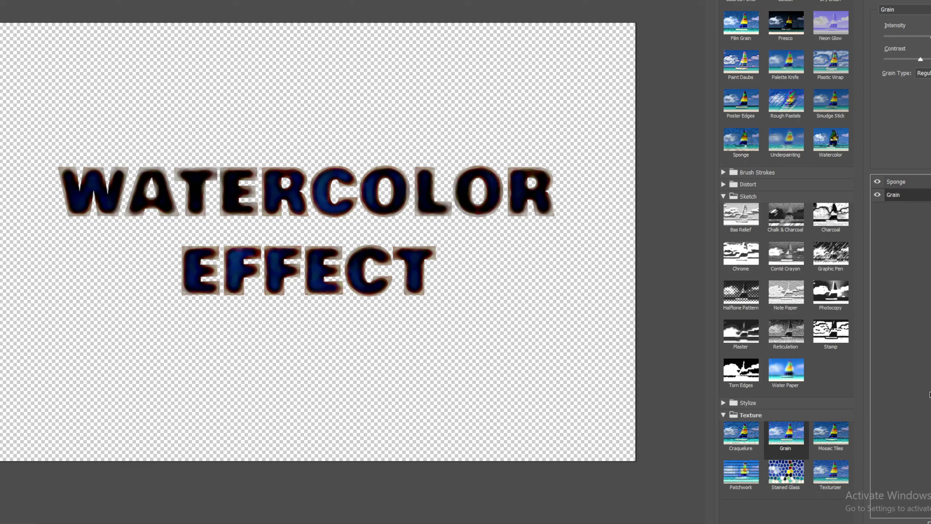
{"action": "left_click", "coordinate": [930, 523]}
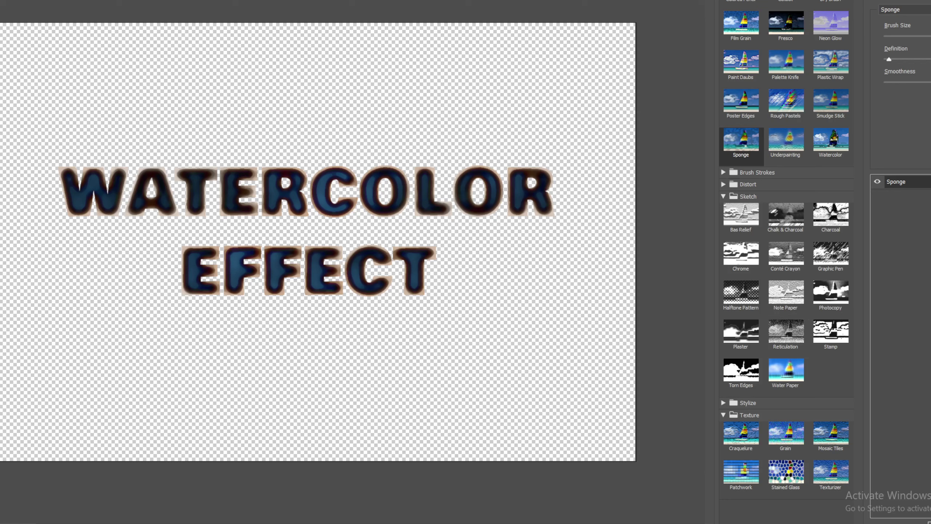
{"action": "left_click", "coordinate": [786, 1]}
{"action": "left_click_drag", "start_coordinate": [922, 37], "coordinate": [869, 59]}
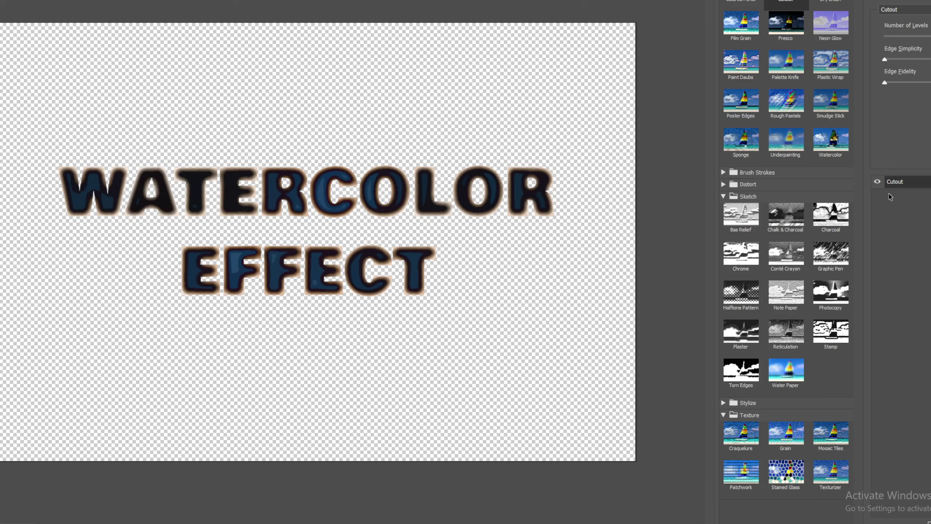
Stack a Sponge effect layer above Cutout and apply the Filter Gallery to the smart object.
{"action": "left_click", "coordinate": [923, 491]}
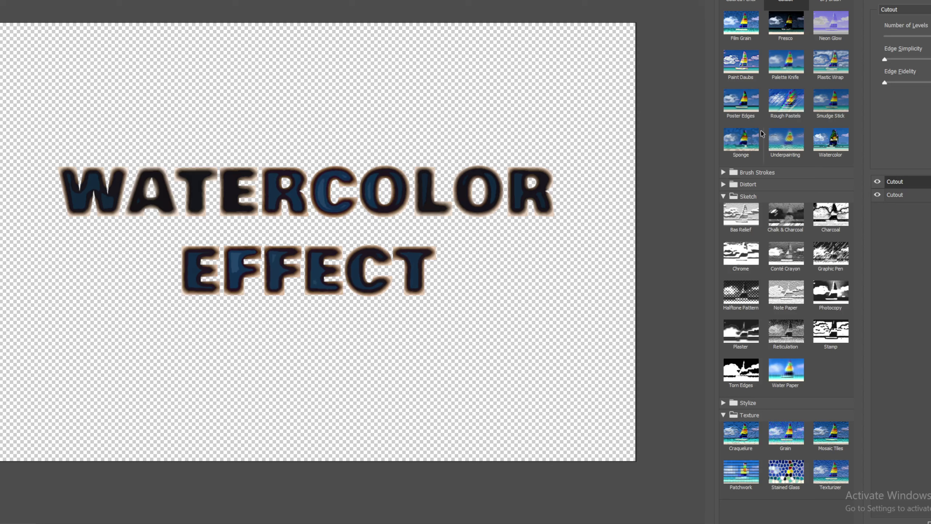
{"action": "left_click", "coordinate": [741, 140]}
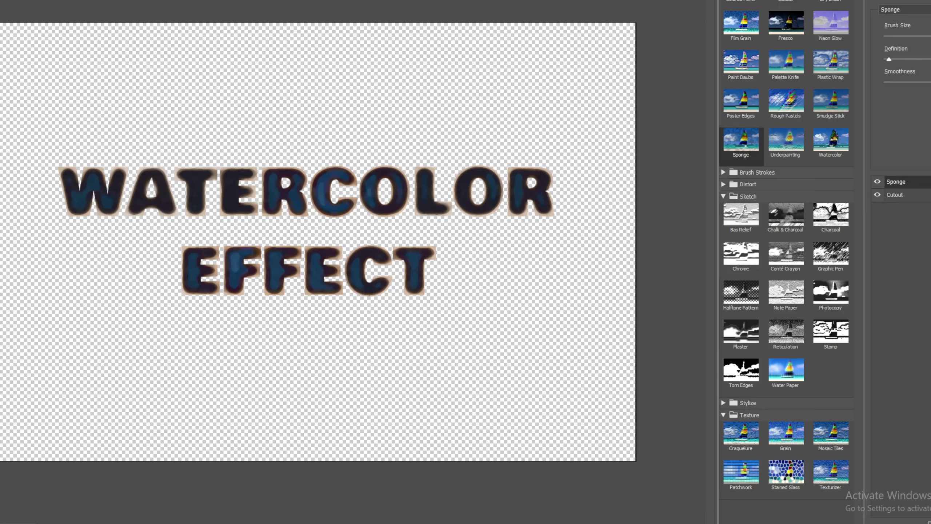
{"action": "key", "text": "Return"}
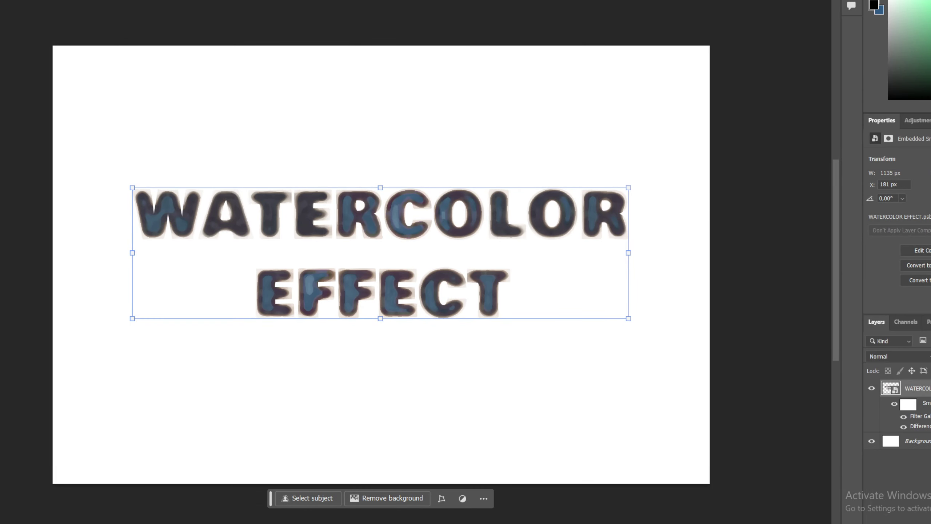
Apply another Filter Gallery filter with the Cutout layer deleted and Sponge replaced by Watercolor, with Texture at minimum.
{"action": "left_click", "coordinate": [51, 0]}
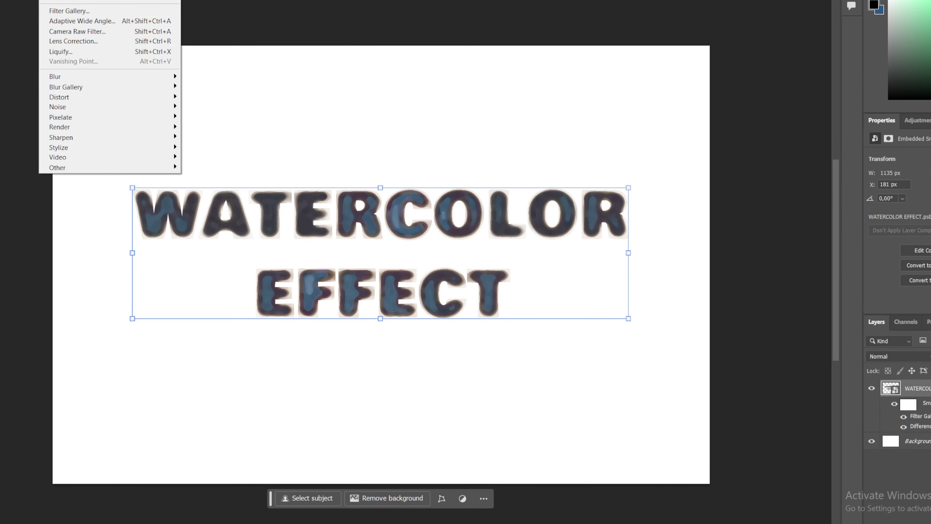
{"action": "left_click", "coordinate": [92, 10]}
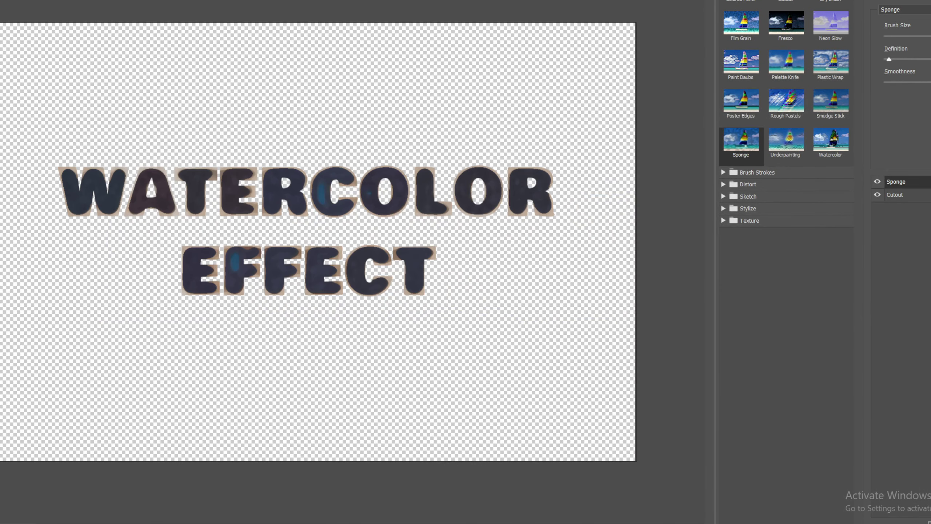
{"action": "left_click", "coordinate": [928, 200]}
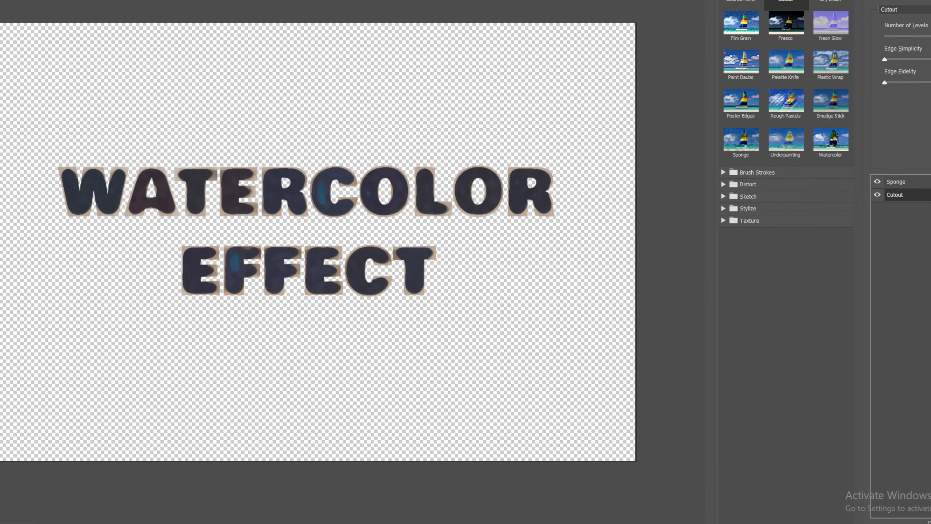
{"action": "key", "text": "Delete"}
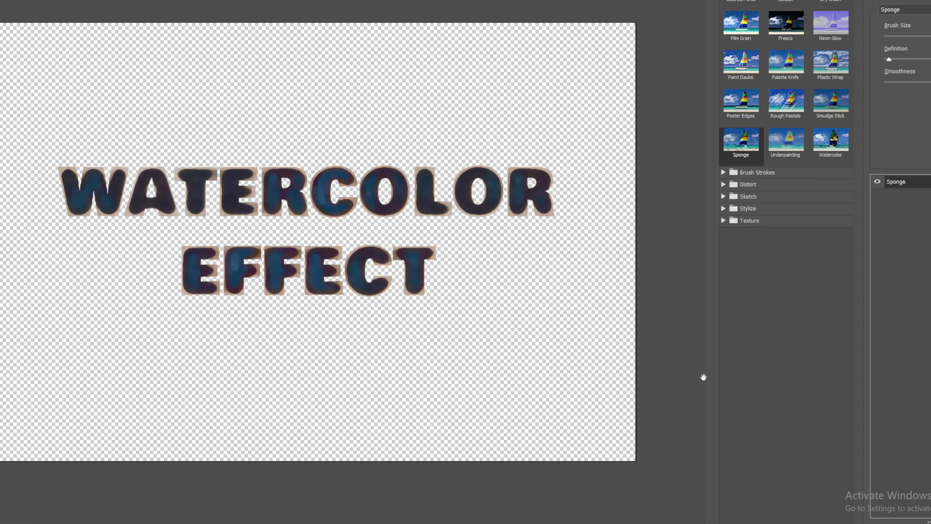
{"action": "left_click", "coordinate": [823, 139]}
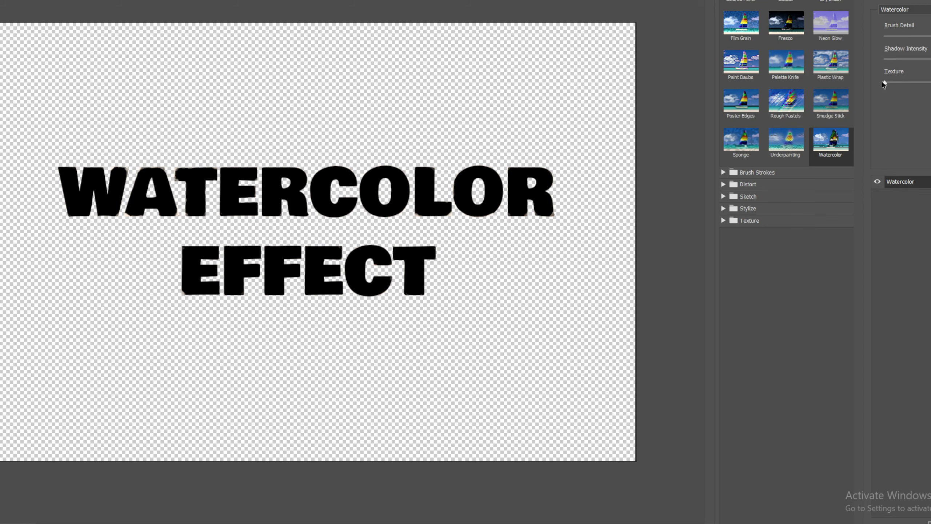
{"action": "key", "text": "Return"}
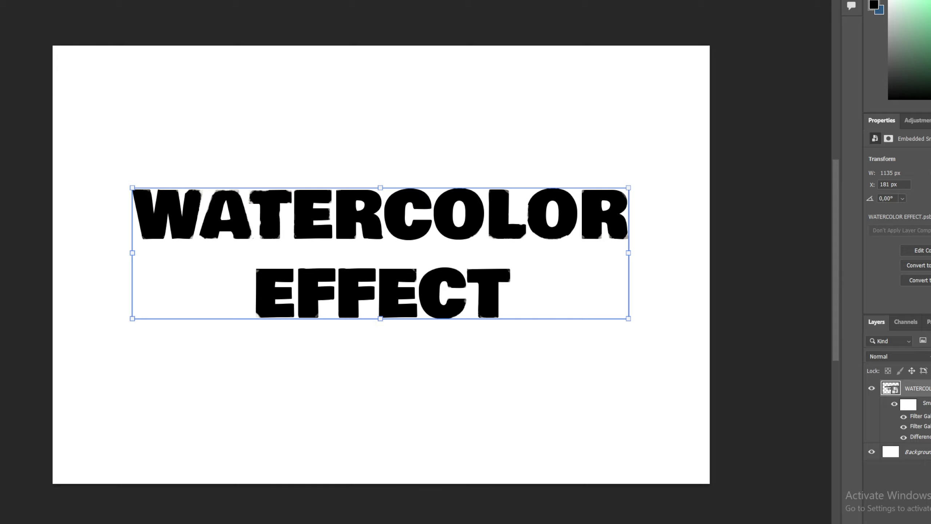
Set the newest Filter Gallery smart filter's blending opacity to 20%.
{"action": "double_click", "coordinate": [928, 416]}
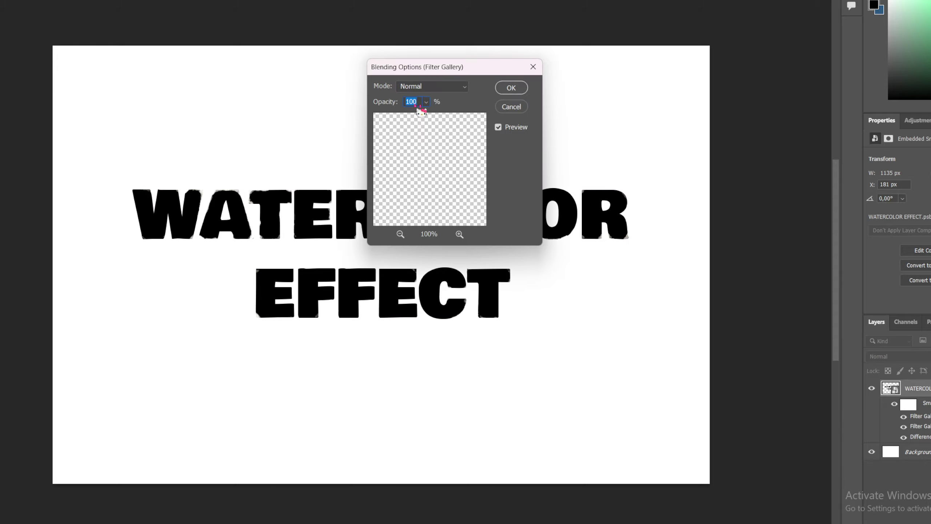
{"action": "type", "text": "20"}
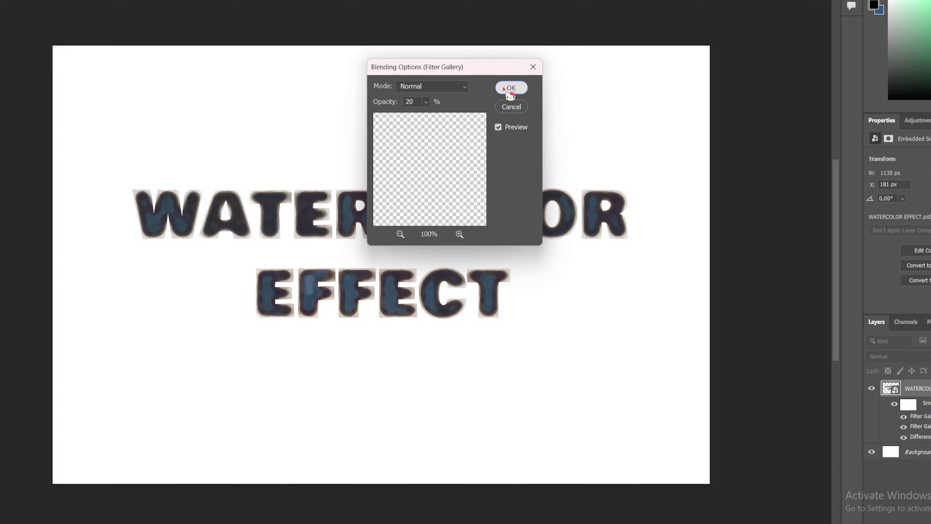
{"action": "left_click", "coordinate": [508, 88]}
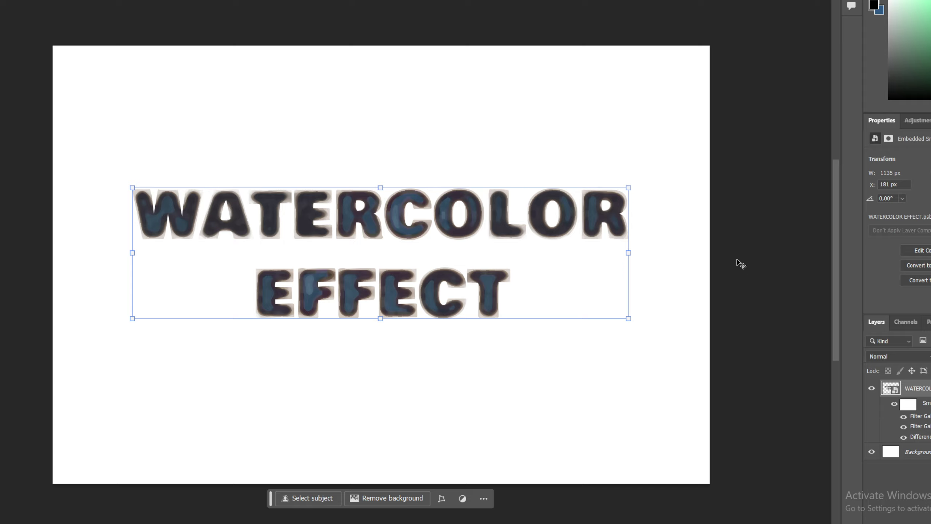
Start another Filter Gallery filter on the smart object, using the Grain texture with reduced contrast in place of Watercolor.
{"action": "left_click", "coordinate": [47, 0]}
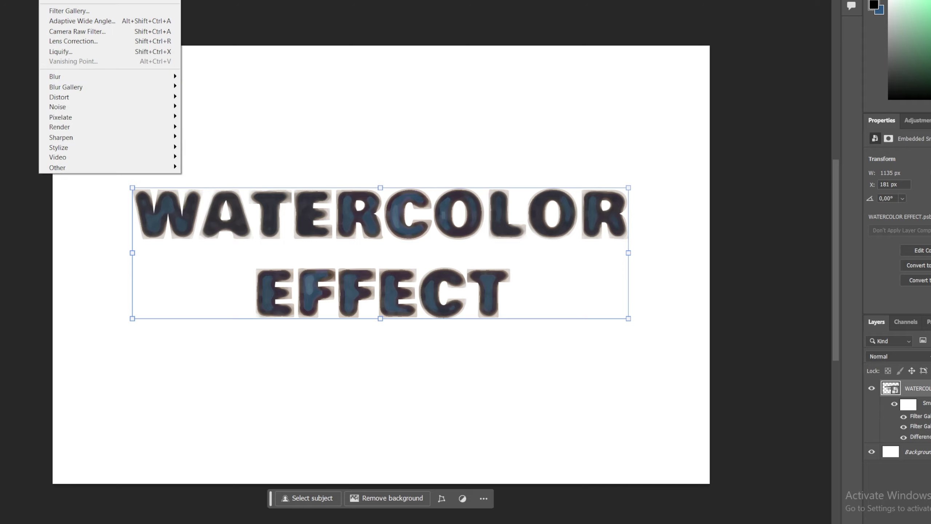
{"action": "left_click", "coordinate": [82, 15]}
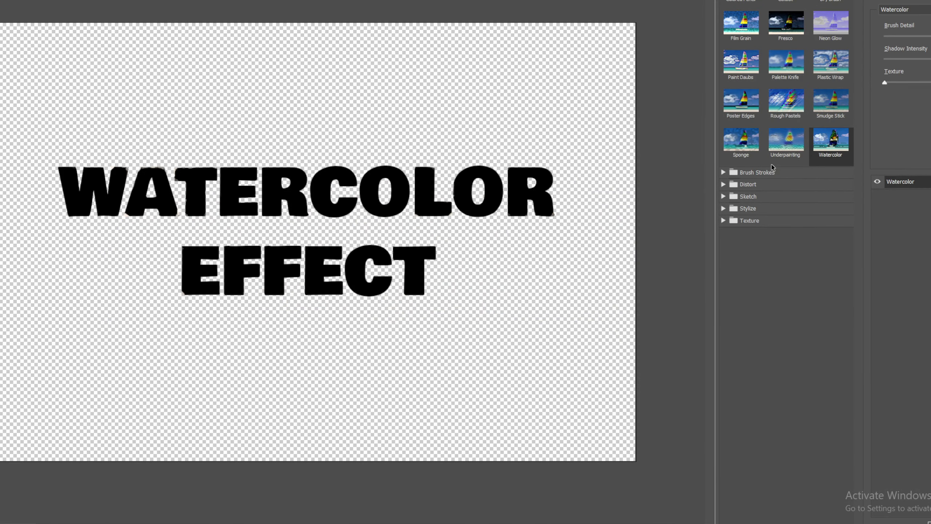
{"action": "left_click", "coordinate": [758, 222]}
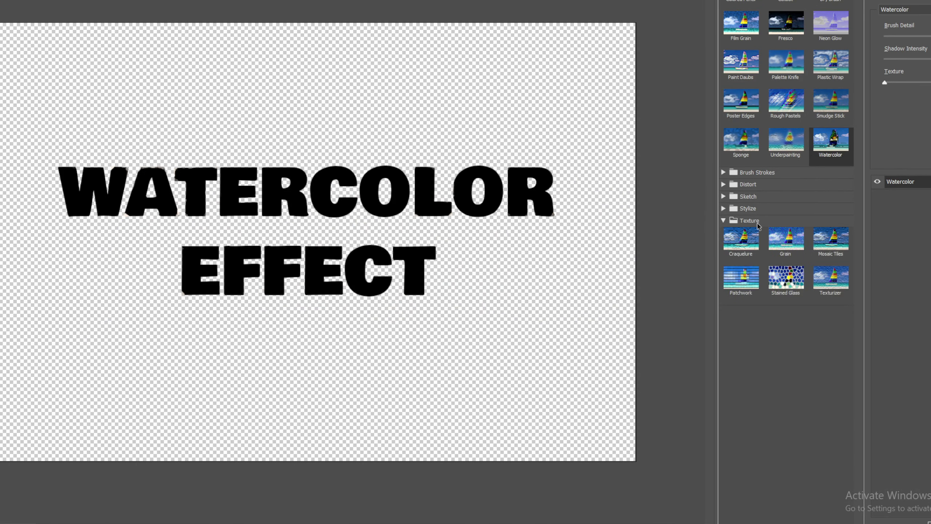
{"action": "left_click", "coordinate": [798, 246]}
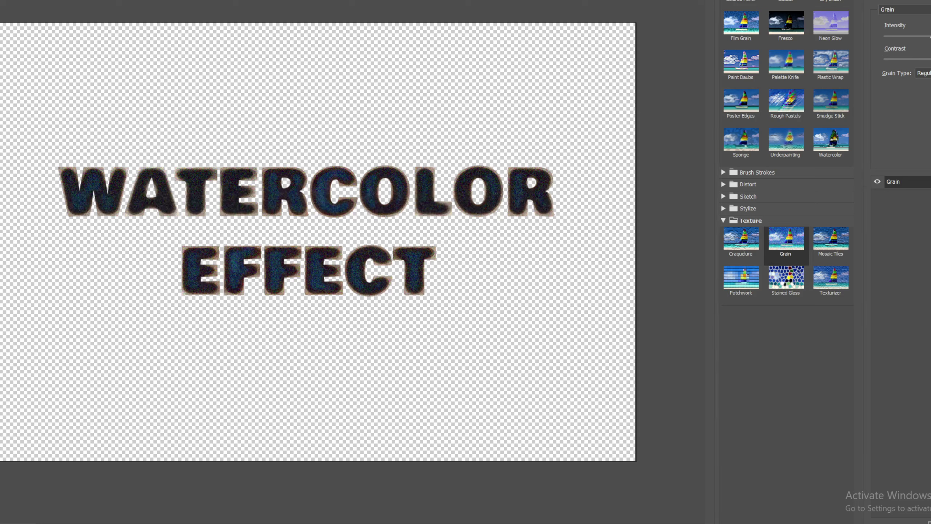
{"action": "mouse_move", "coordinate": [930, 59]}
{"action": "left_mouse_down"}
{"action": "mouse_move", "coordinate": [888, 58]}
{"action": "mouse_move", "coordinate": [921, 58]}
{"action": "left_mouse_up"}
Add a Stamp effect layer above Grain and apply the Filter Gallery.
{"action": "left_click", "coordinate": [920, 518]}
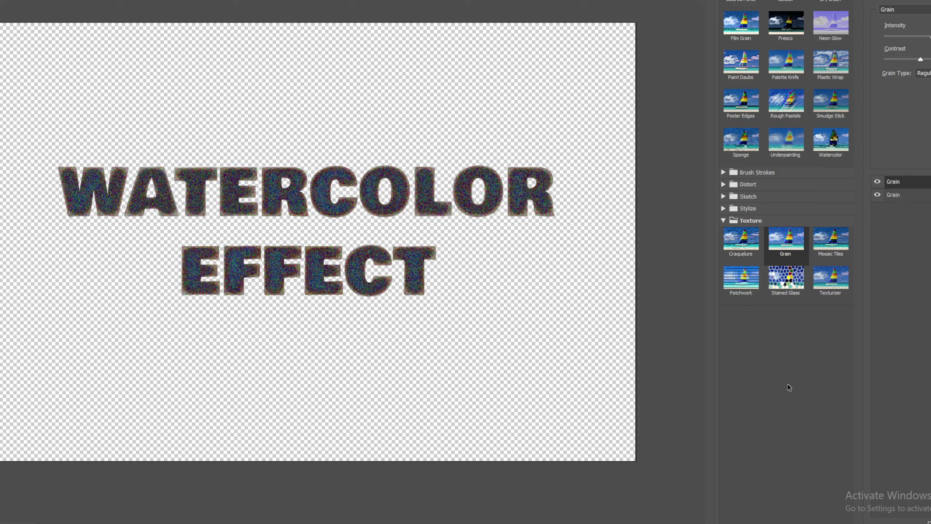
{"action": "left_click", "coordinate": [768, 198]}
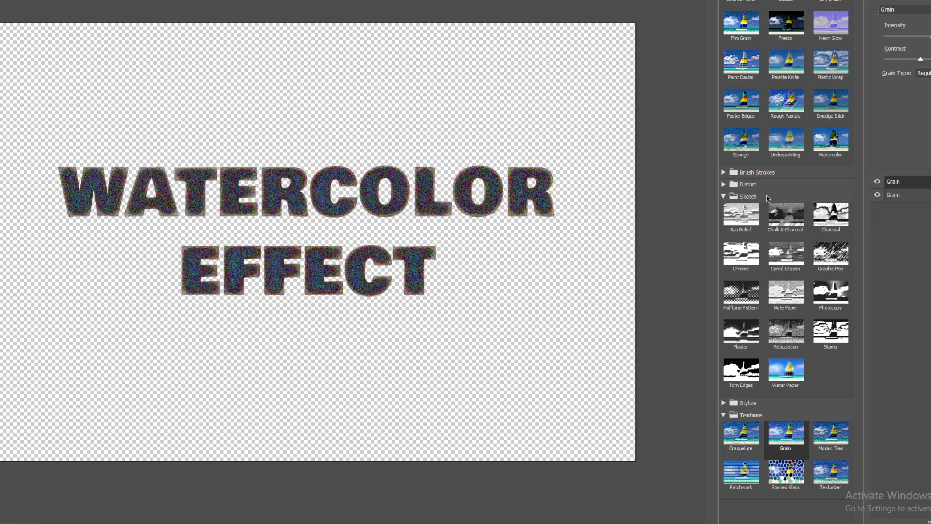
{"action": "left_click", "coordinate": [840, 337]}
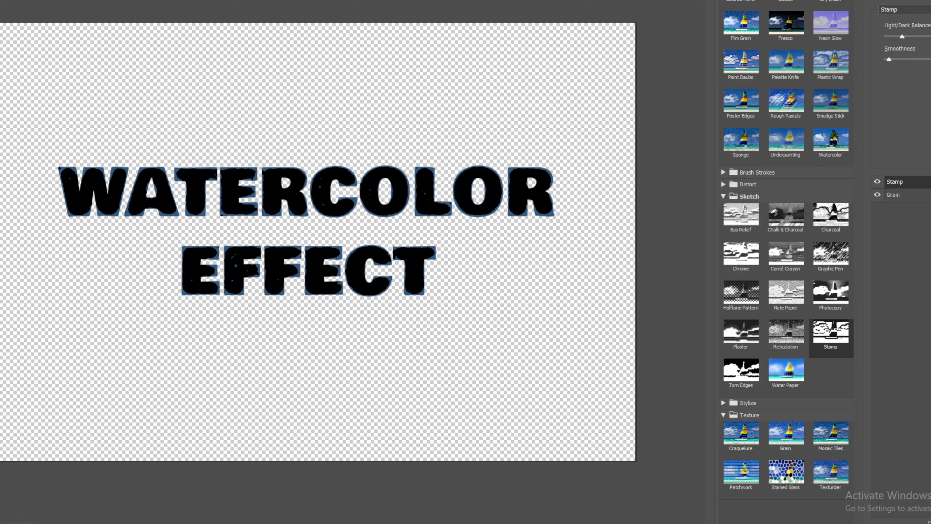
{"action": "key", "text": "Return"}
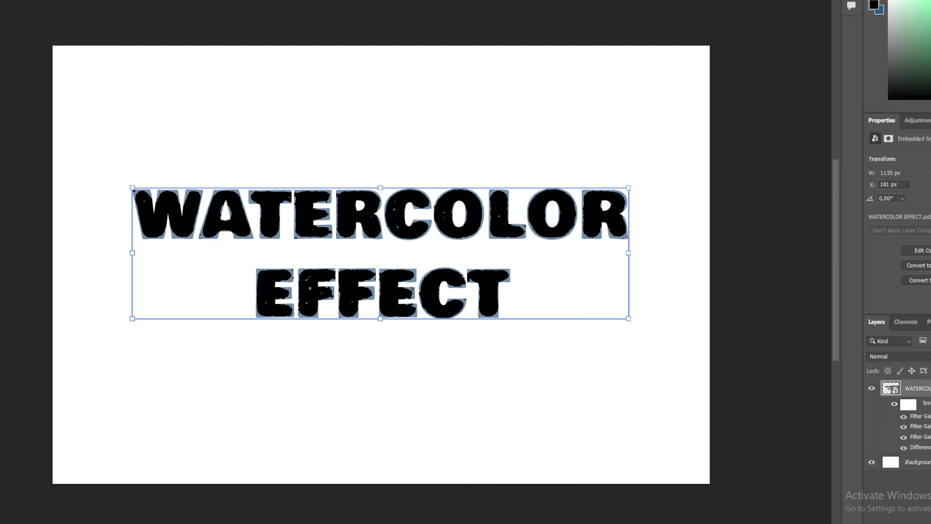
Set the Grain and Stamp smart filter's blending mode to Overlay with 25% opacity.
{"action": "left_click", "coordinate": [412, 88]}
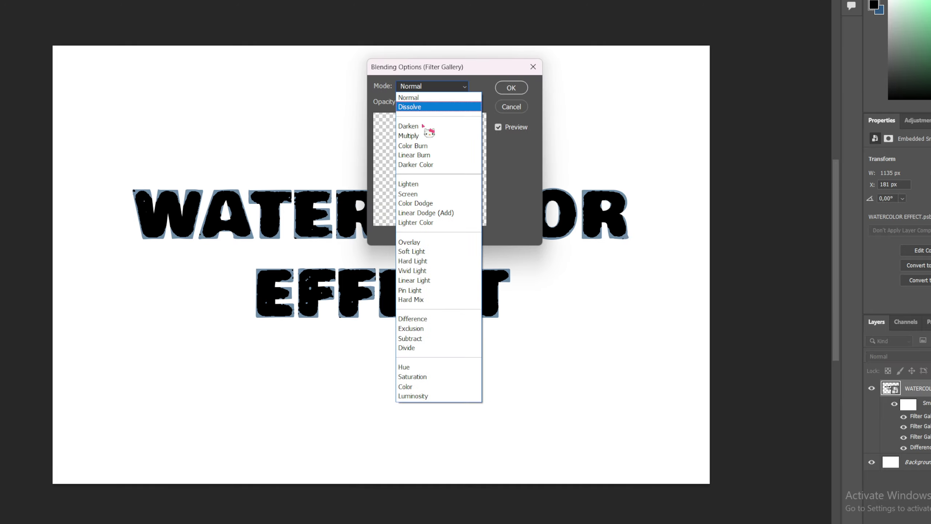
{"action": "left_click", "coordinate": [433, 243]}
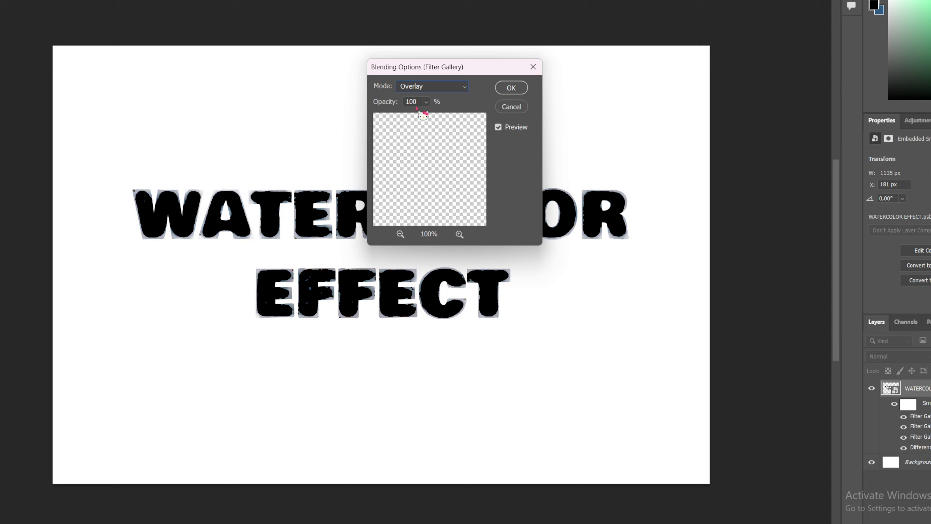
{"action": "left_click", "coordinate": [400, 102]}
{"action": "type", "text": "25"}
{"action": "left_click", "coordinate": [509, 91]}
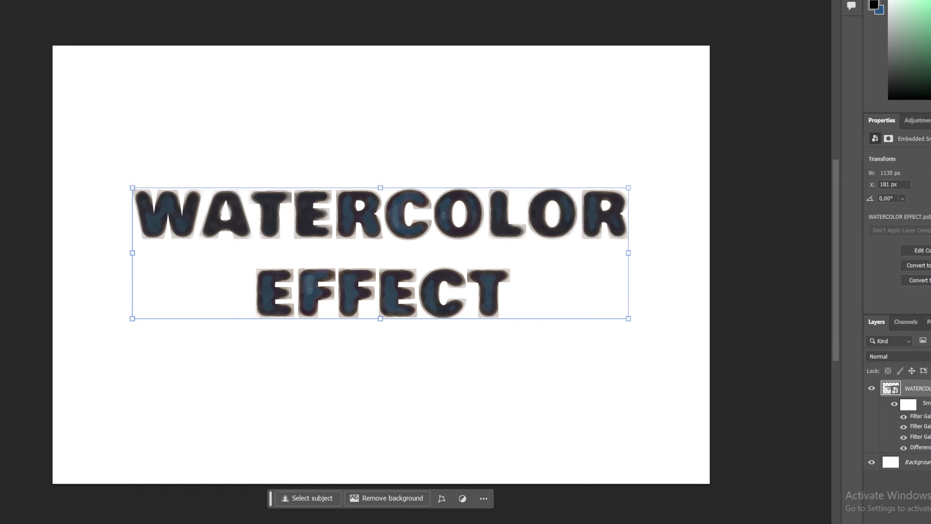
Apply Add Noise to the smart object with a 5% amount, Gaussian distribution and Monochromatic enabled.
{"action": "left_click", "coordinate": [48, 1]}
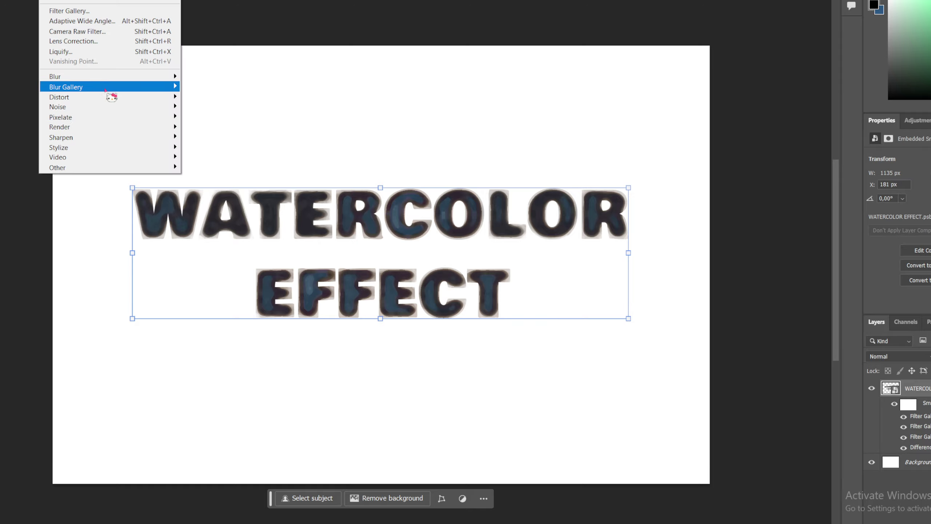
{"action": "mouse_move", "coordinate": [110, 107]}
{"action": "left_click", "coordinate": [200, 107]}
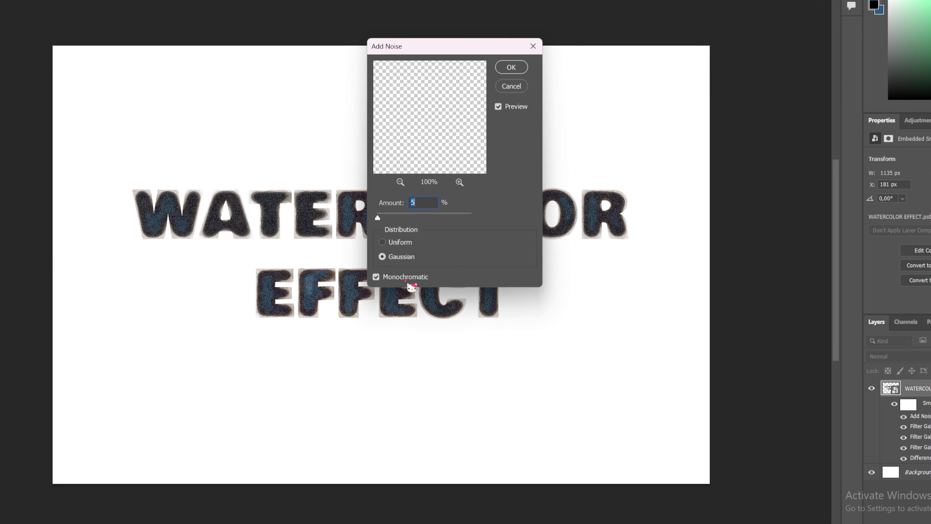
{"action": "left_click", "coordinate": [508, 68]}
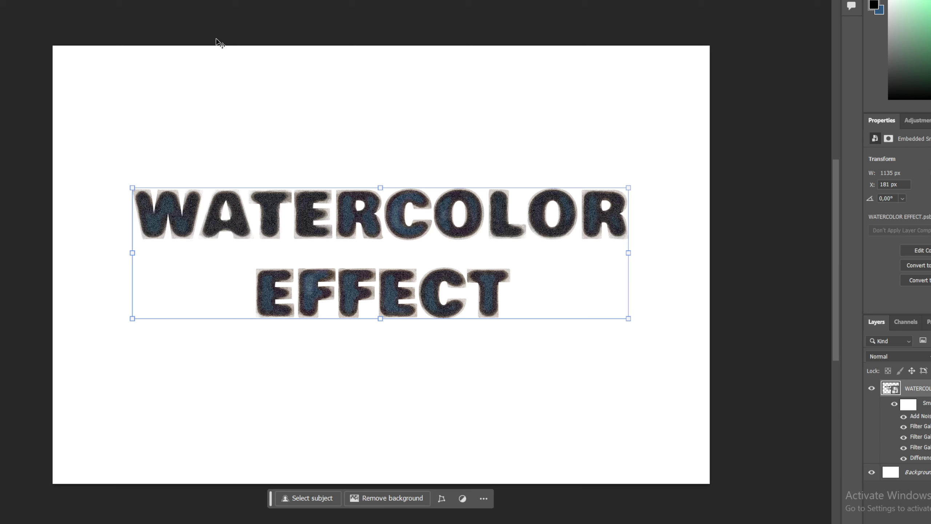
Apply the Ripple distortion to the smart object with an amount of 20% and Large size.
{"action": "left_click", "coordinate": [117, 1]}
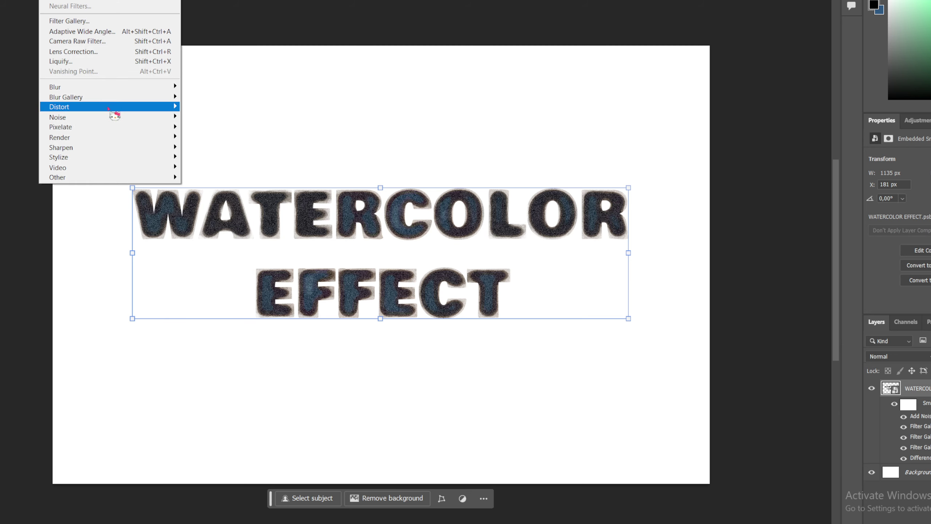
{"action": "mouse_move", "coordinate": [111, 107]}
{"action": "left_click", "coordinate": [219, 137]}
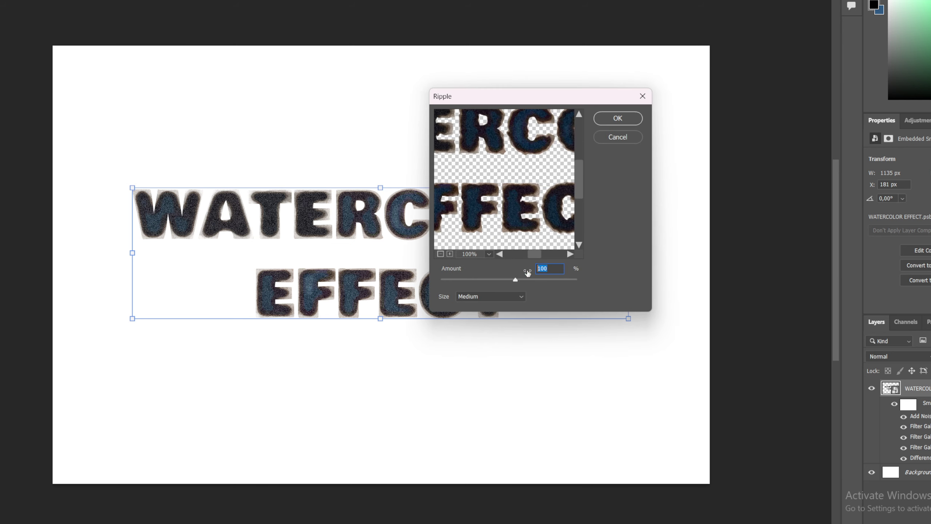
{"action": "type", "text": "20"}
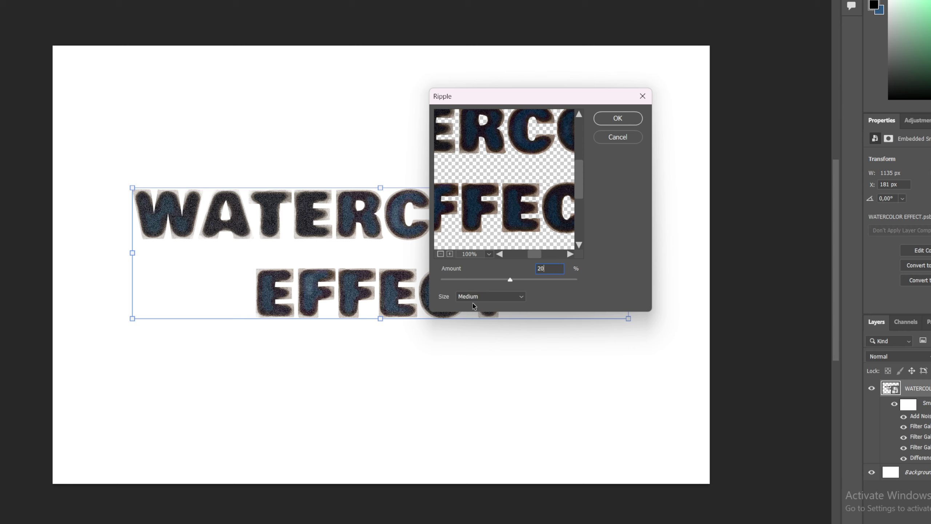
{"action": "left_click", "coordinate": [473, 304]}
{"action": "left_click", "coordinate": [488, 317]}
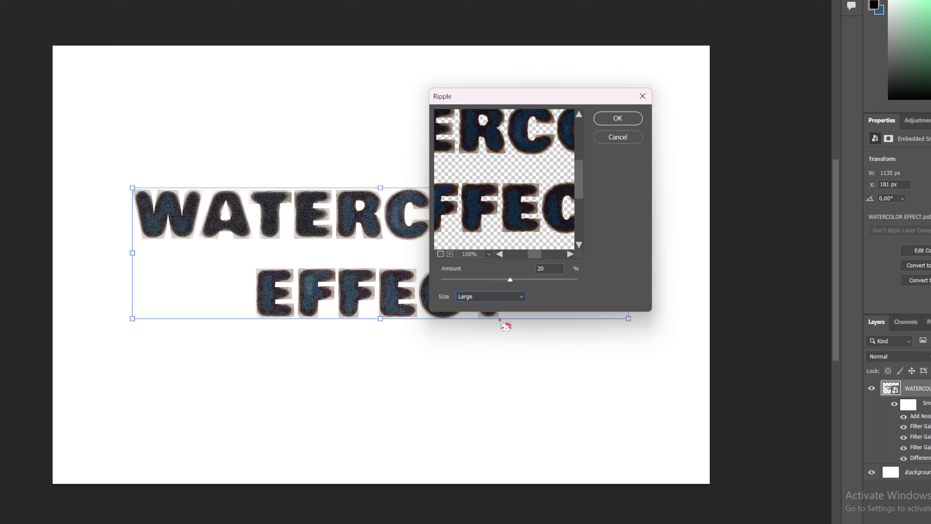
{"action": "left_click", "coordinate": [614, 120]}
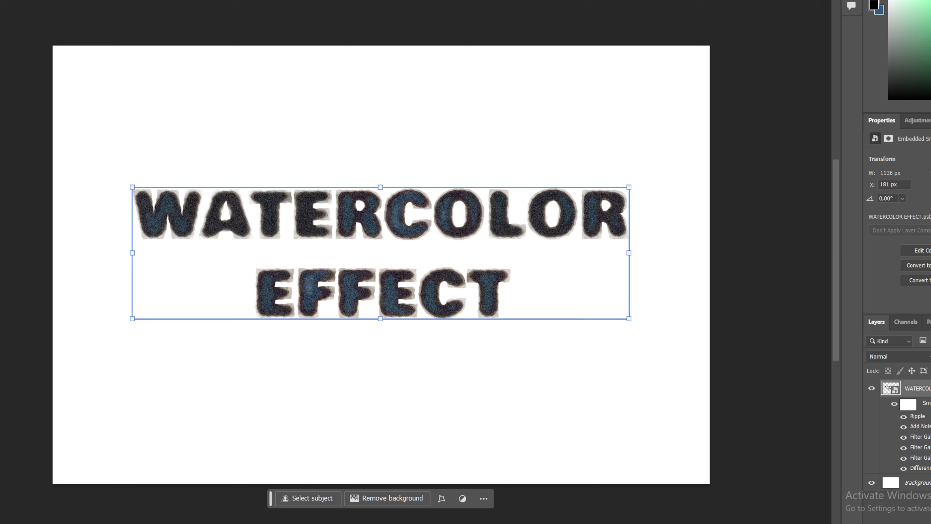
Add a Color Overlay effect in Screen blend mode at 66% opacity to the WATERCOLOR EFFECT smart object.
{"action": "double_click", "coordinate": [911, 388]}
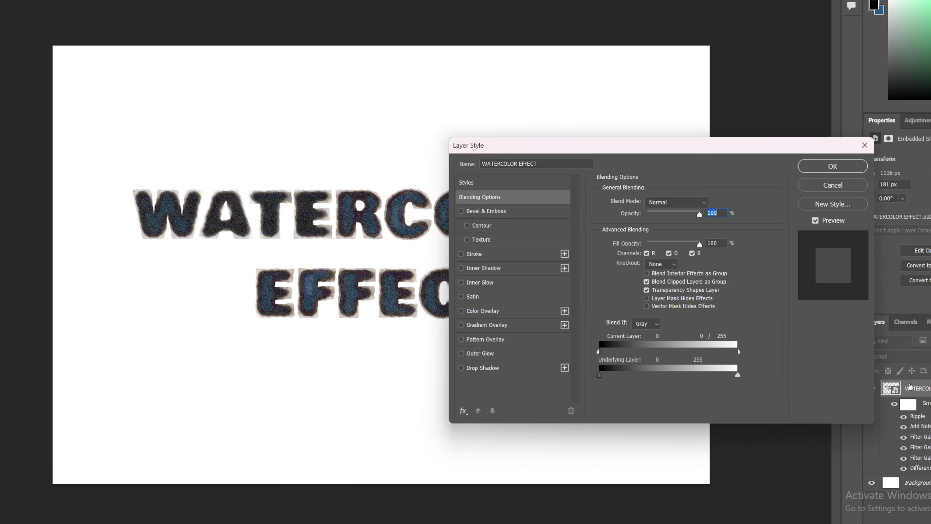
{"action": "left_click", "coordinate": [483, 311]}
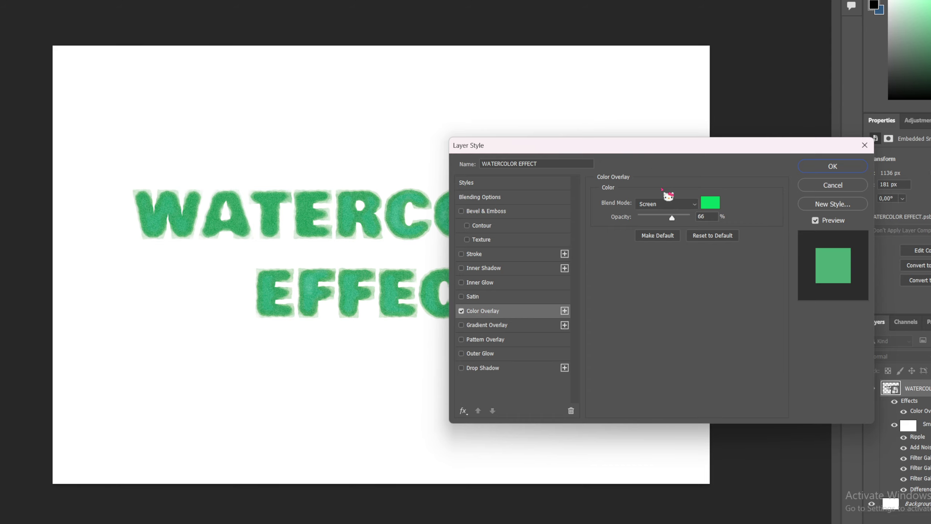
{"action": "left_click_drag", "start_coordinate": [662, 153], "coordinate": [673, 171]}
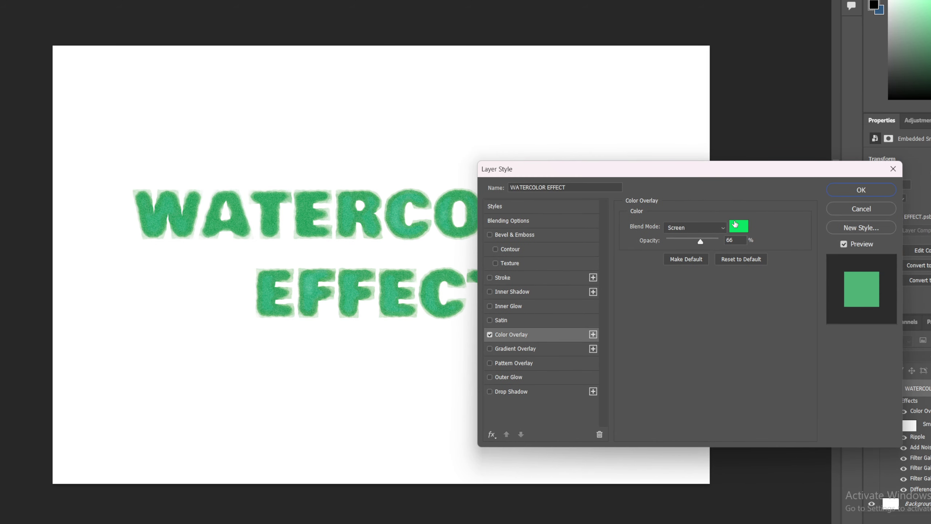
Set the Color Overlay to pink #ff60b2 and apply the layer style.
{"action": "left_click", "coordinate": [737, 225]}
{"action": "left_click_drag", "start_coordinate": [249, 335], "coordinate": [243, 323]}
{"action": "mouse_move", "coordinate": [210, 314]}
{"action": "left_mouse_down"}
{"action": "mouse_move", "coordinate": [170, 289]}
{"action": "mouse_move", "coordinate": [187, 322]}
{"action": "mouse_move", "coordinate": [144, 300]}
{"action": "left_mouse_up"}
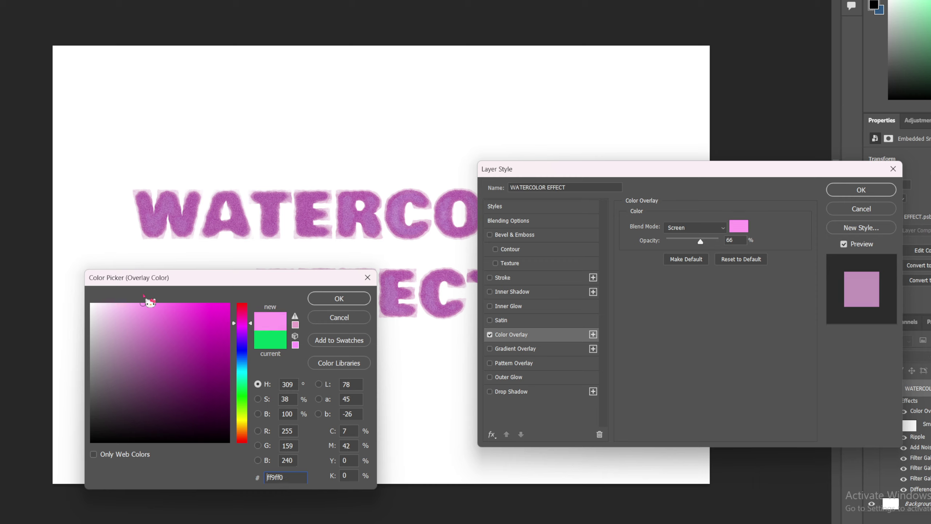
{"action": "left_click_drag", "start_coordinate": [242, 355], "coordinate": [248, 315]}
{"action": "left_click_drag", "start_coordinate": [145, 303], "coordinate": [130, 303]}
{"action": "left_click_drag", "start_coordinate": [241, 316], "coordinate": [242, 309]}
{"action": "left_click_drag", "start_coordinate": [180, 305], "coordinate": [178, 301]}
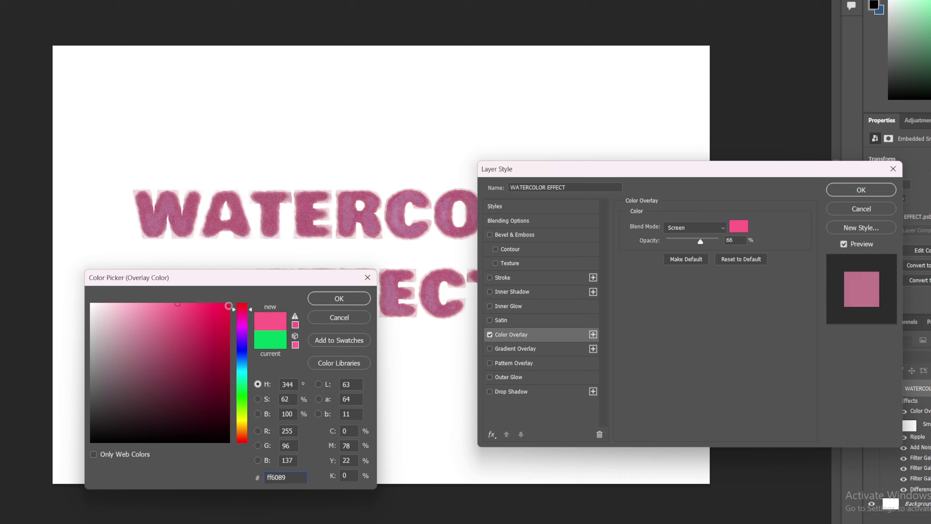
{"action": "left_click_drag", "start_coordinate": [250, 322], "coordinate": [249, 315]}
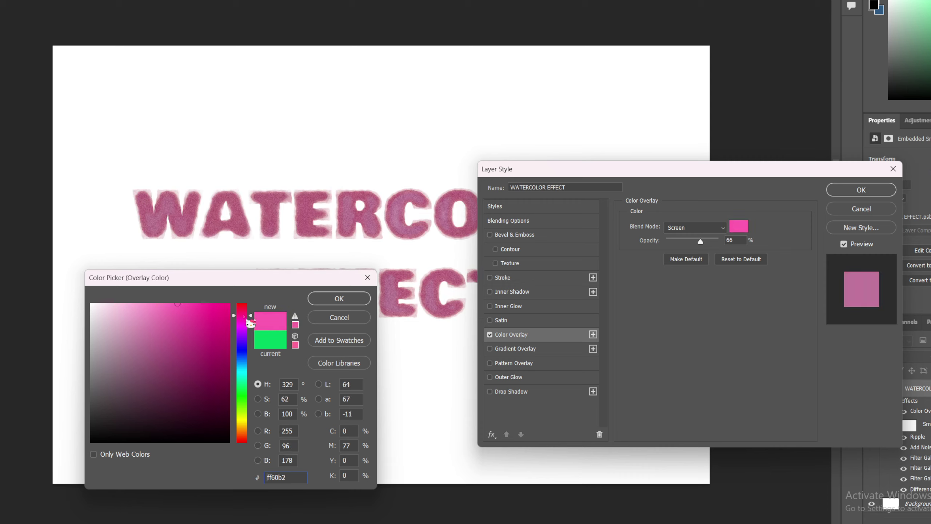
{"action": "left_click", "coordinate": [852, 193]}
{"action": "left_click", "coordinate": [339, 299]}
{"action": "left_click", "coordinate": [861, 189]}
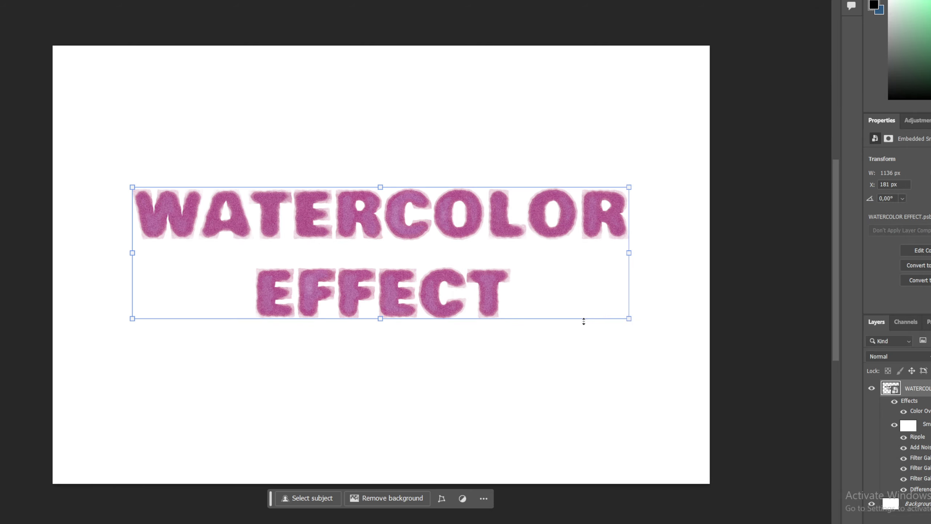
Move the text smart object slightly down towards the canvas centre, commit the transform and deselect the layer.
{"action": "left_click_drag", "start_coordinate": [627, 323], "coordinate": [670, 344]}
{"action": "left_click", "coordinate": [495, 182]}
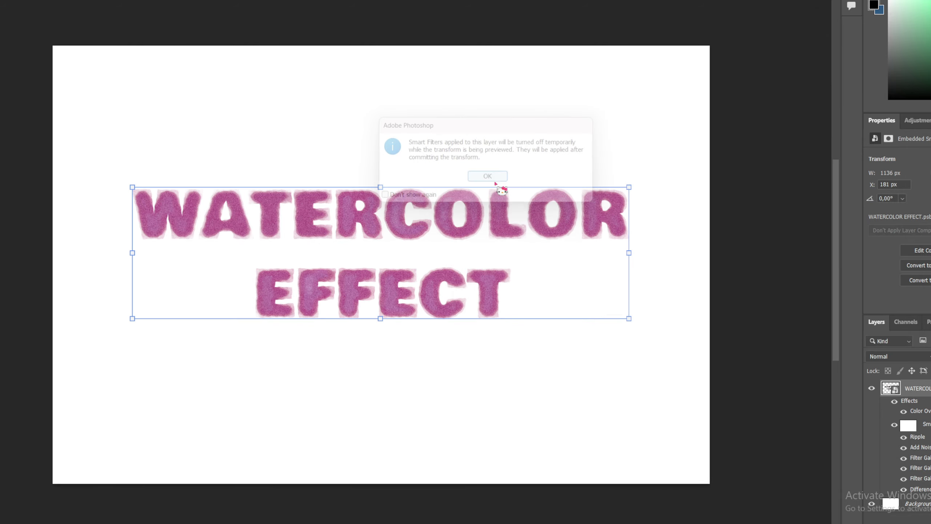
{"action": "left_click_drag", "start_coordinate": [496, 187], "coordinate": [627, 329]}
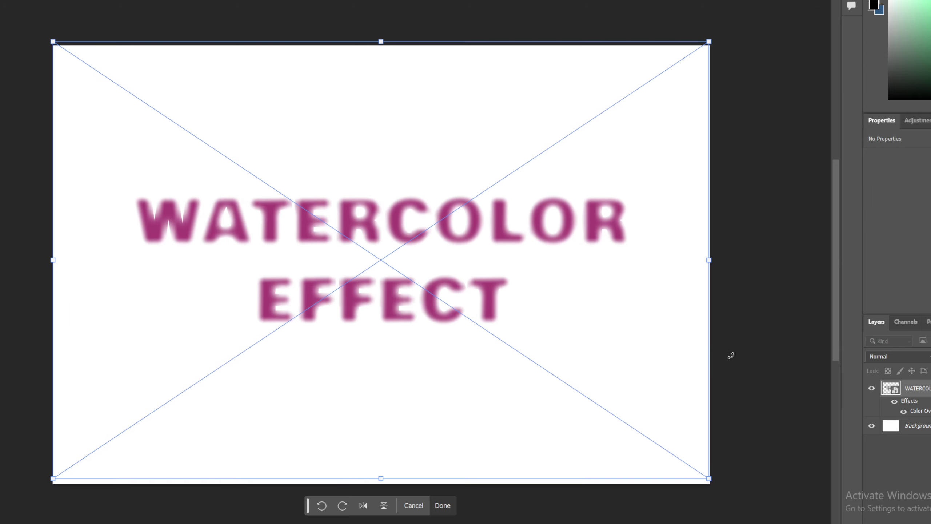
{"action": "key", "text": "Return"}
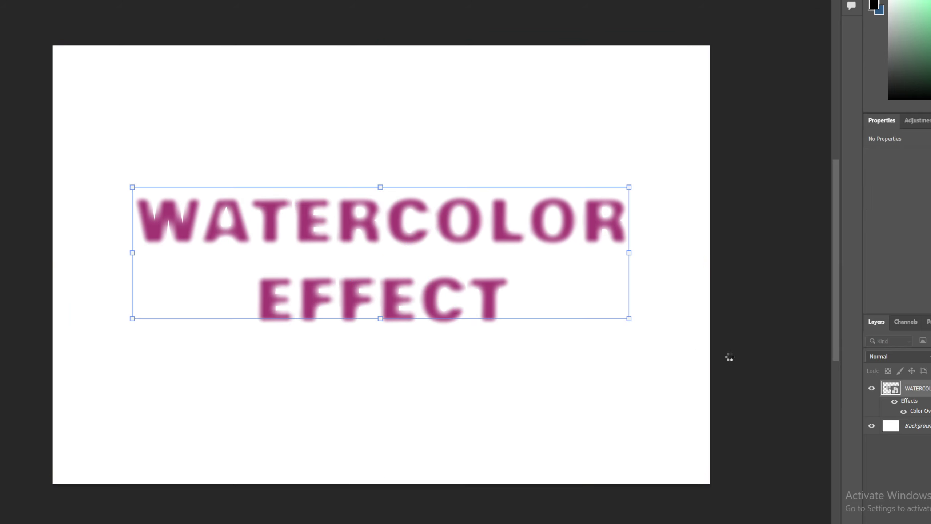
{"action": "left_click", "coordinate": [731, 358]}
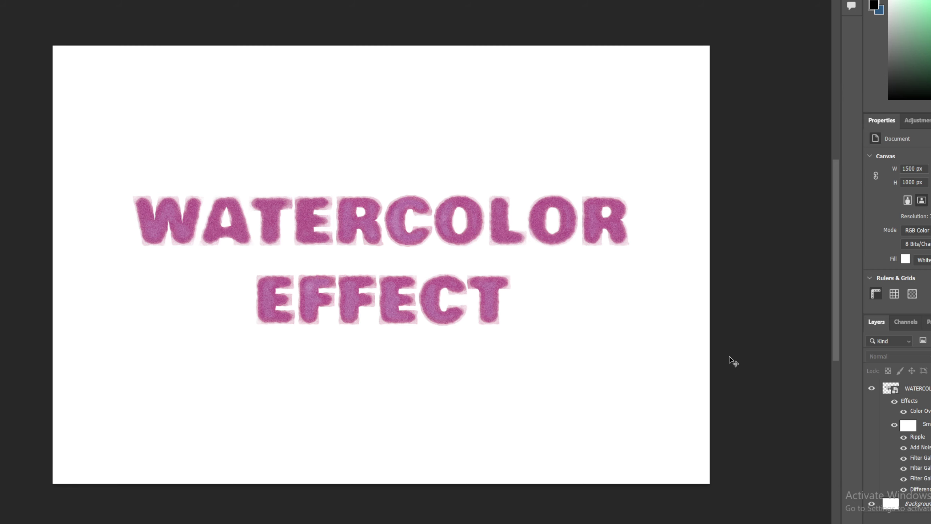
{"action": "key", "text": "ctrl+plus"}
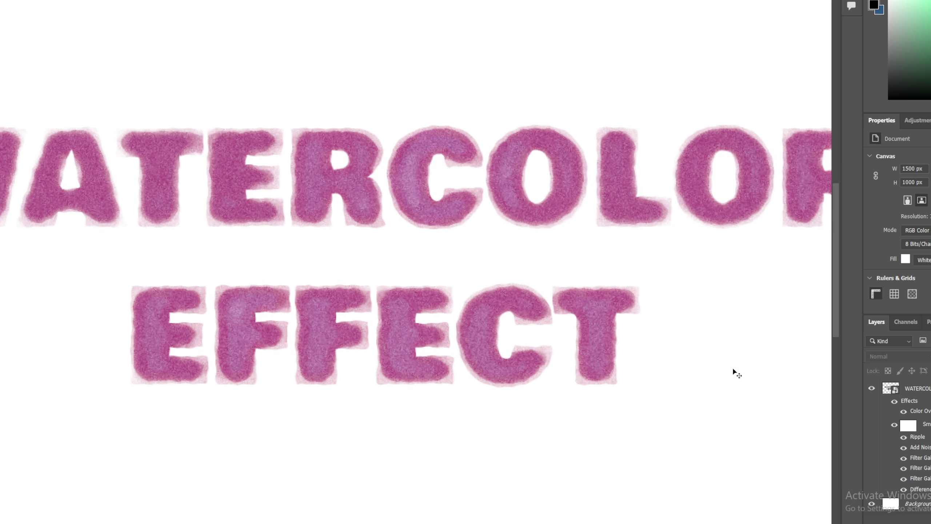
{"action": "left_click", "coordinate": [229, 366]}
{"action": "left_click", "coordinate": [117, 358]}
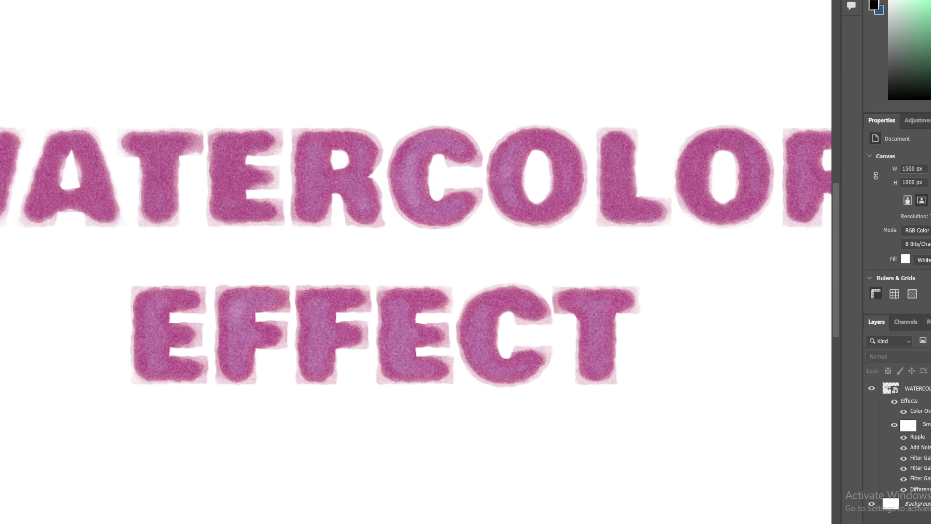